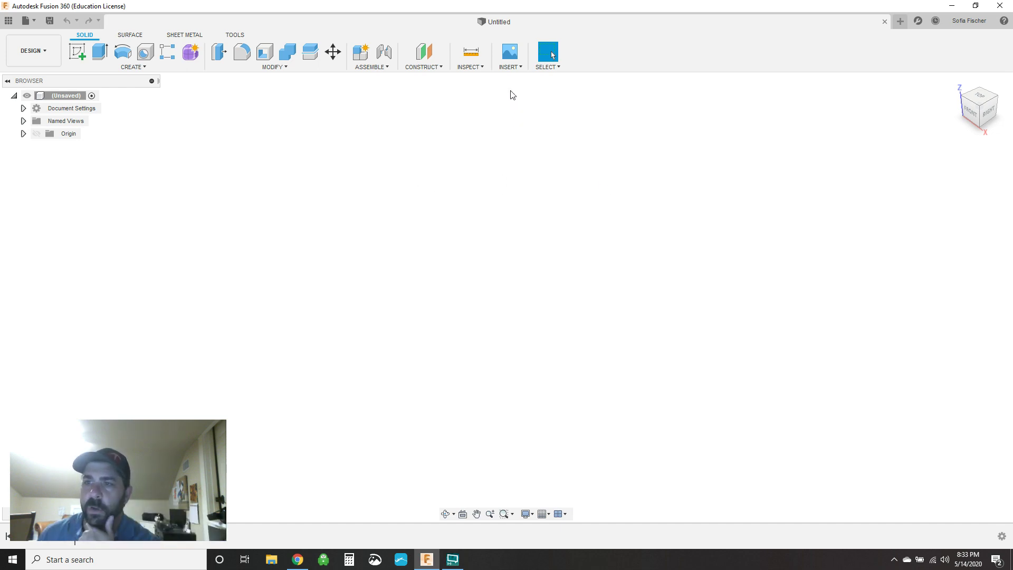
Insert the LegoMiniGunV1 mesh file into the design as MeshBody1
click(504, 67)
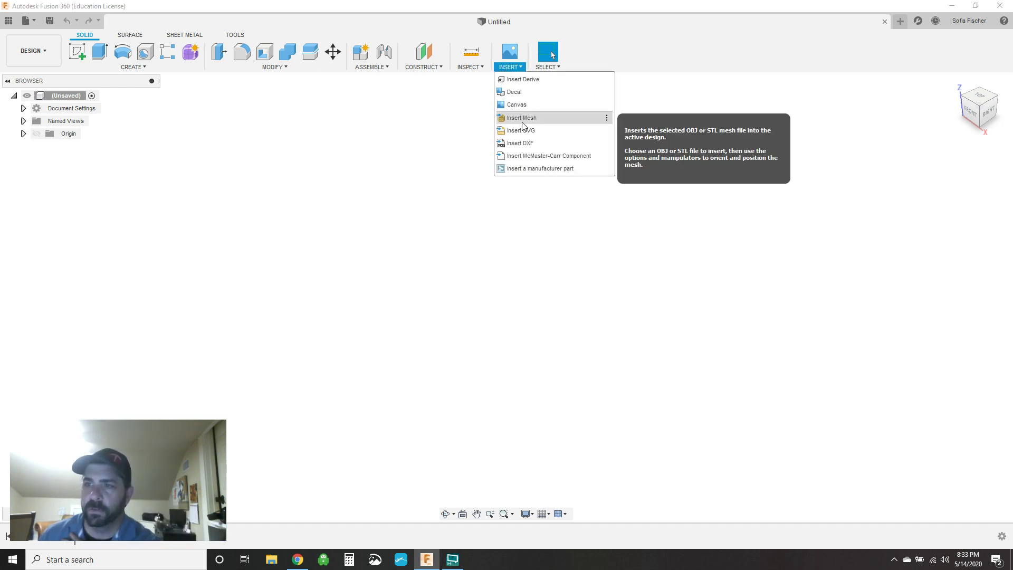
click(522, 121)
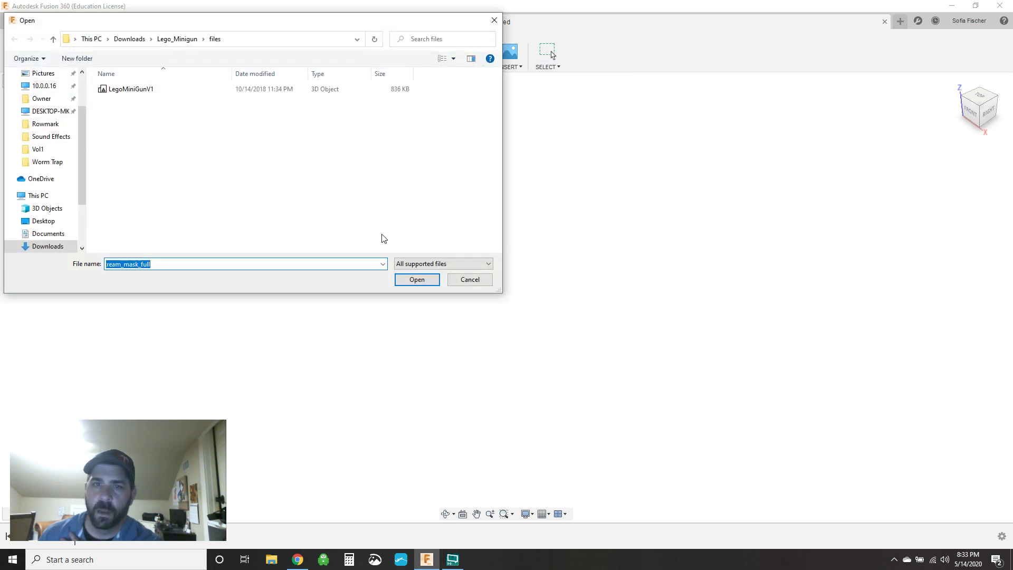
double_click(134, 91)
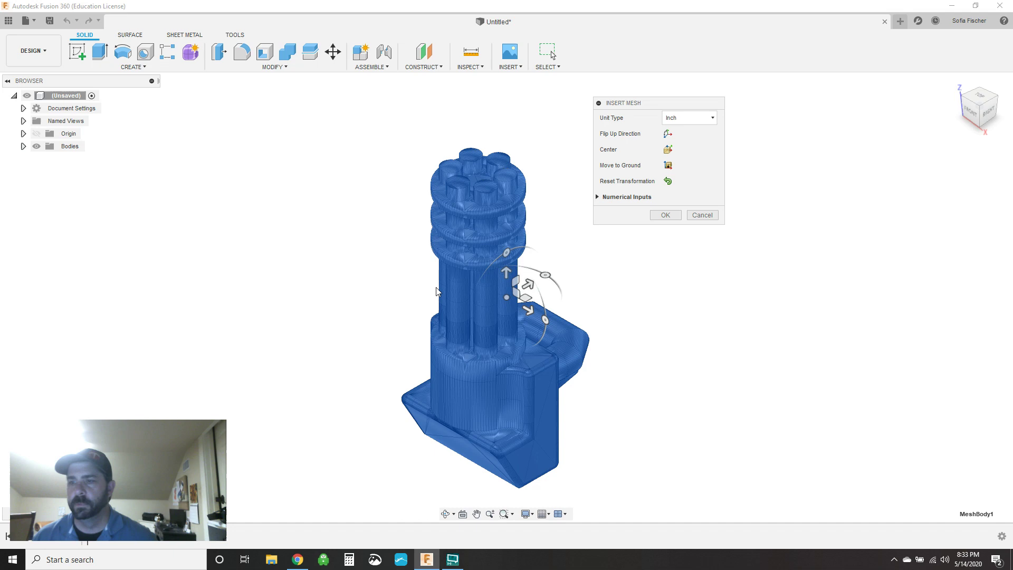
click(665, 215)
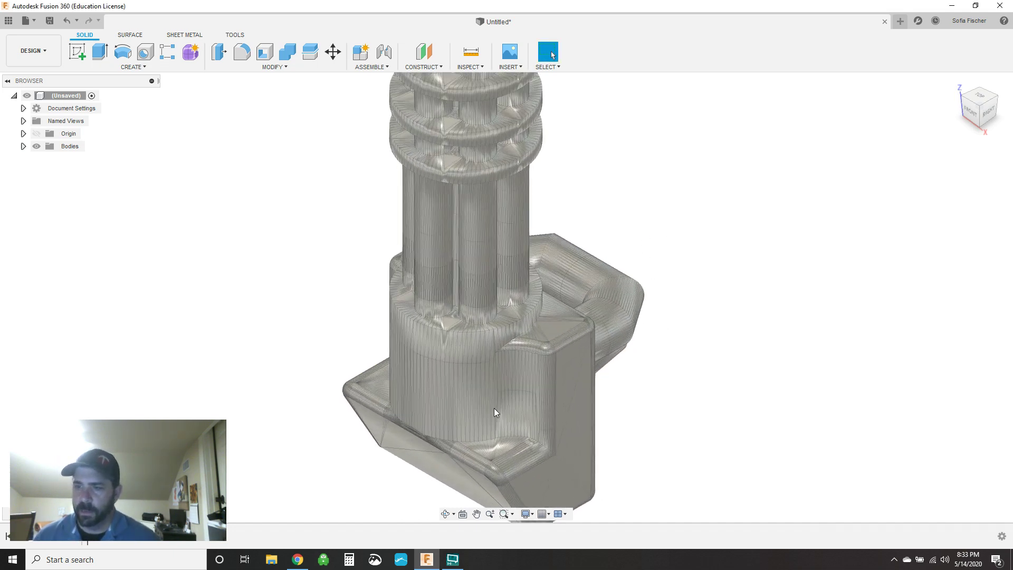
Orbit and zoom around the minigun mesh to see it from another side
click(445, 514)
drag(460, 475, 488, 288)
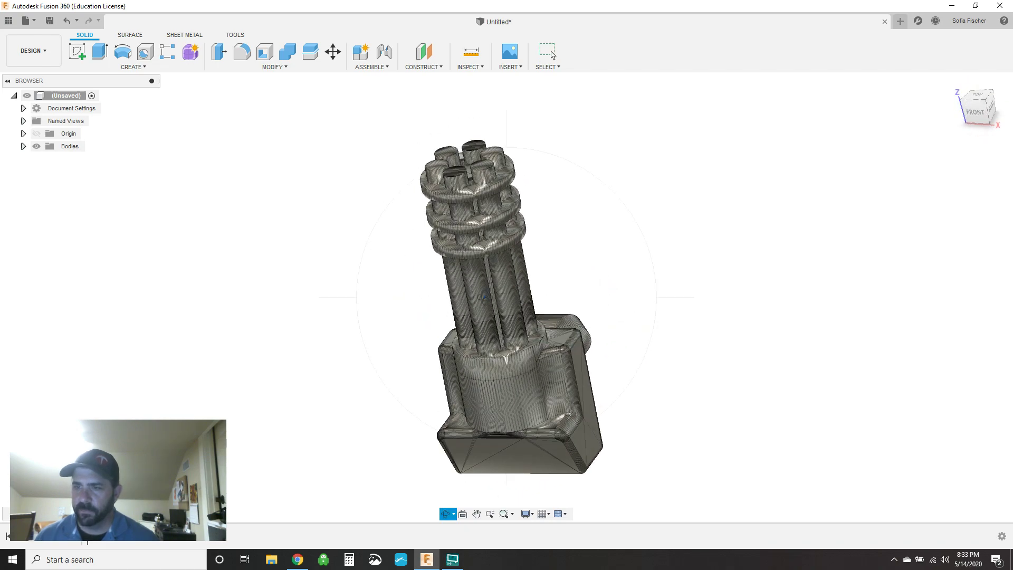
scroll(499, 310, up, 5)
scroll(502, 317, down, 3)
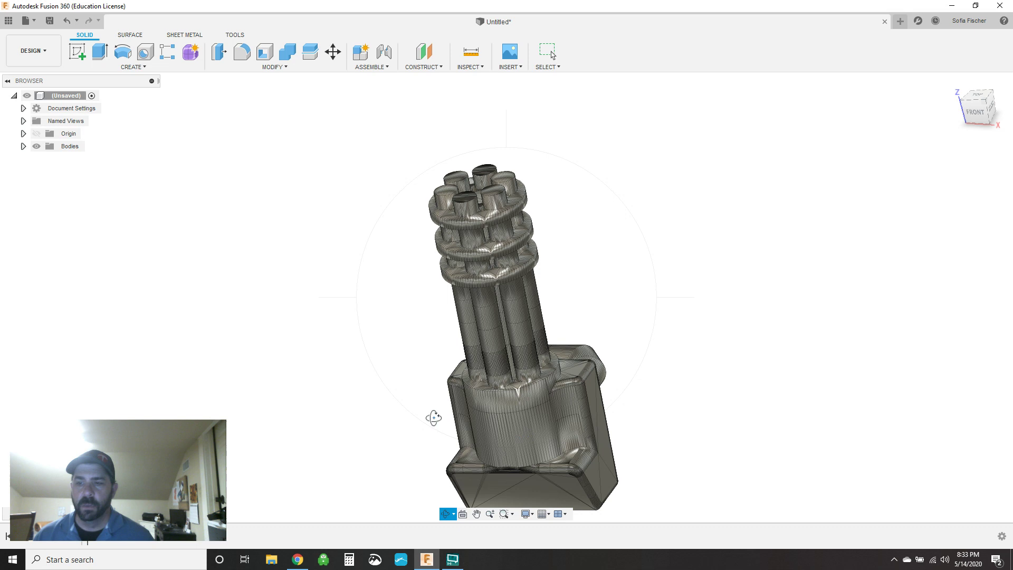
key(Escape)
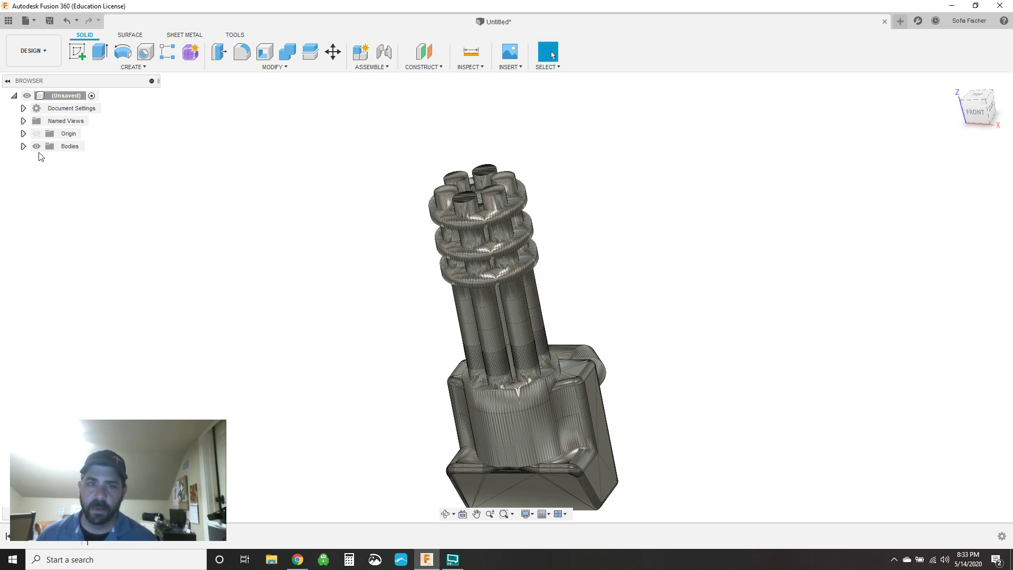
Expand the Bodies folder and select MeshBody1 in the viewport
click(24, 147)
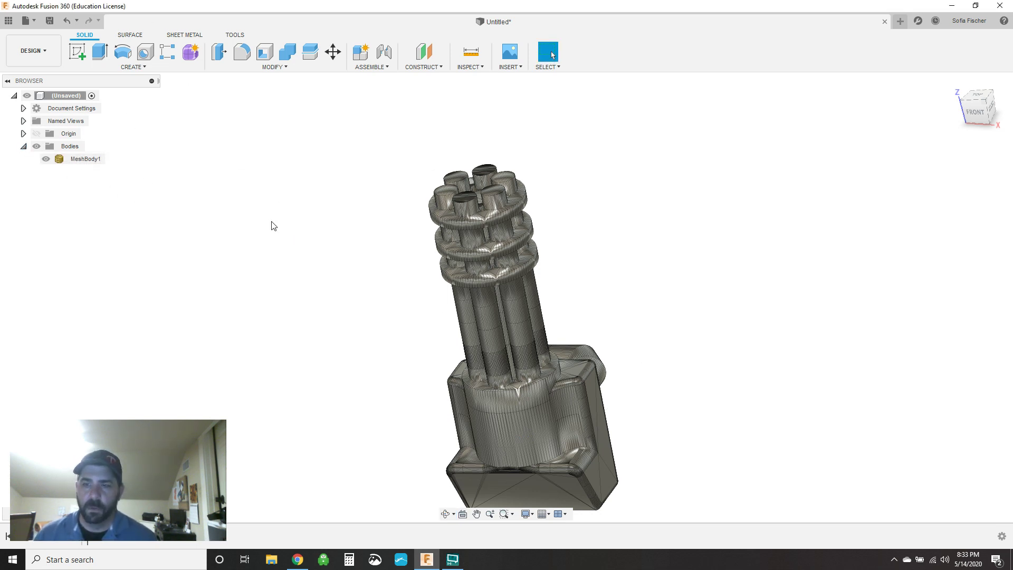
click(589, 453)
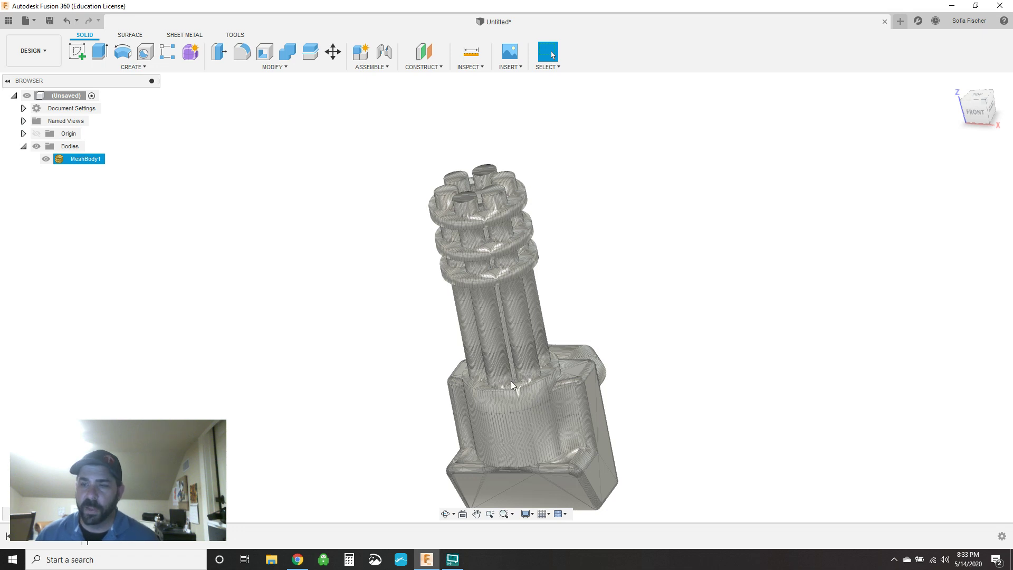
scroll(523, 377, down, 2)
click(458, 466)
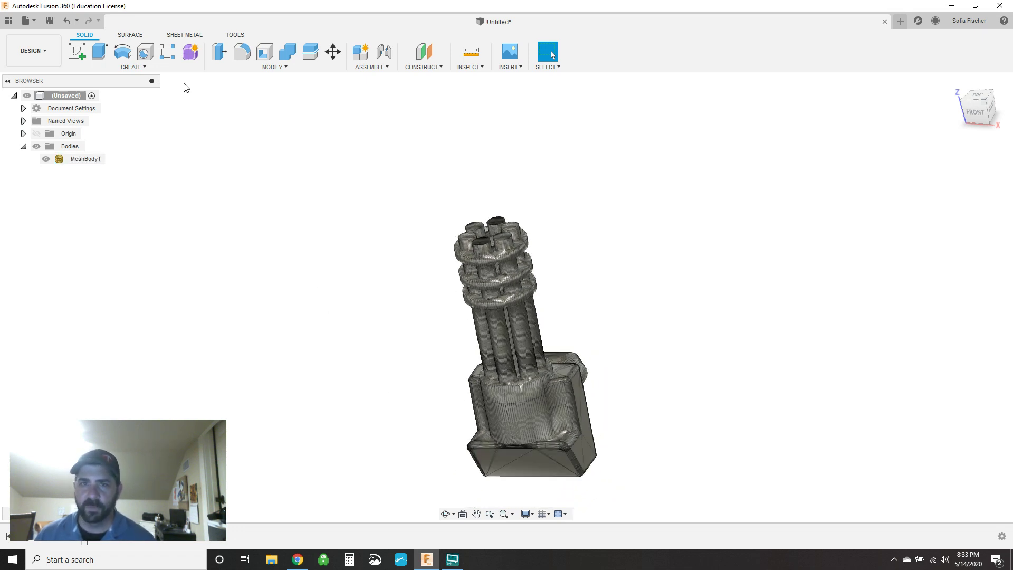
click(524, 398)
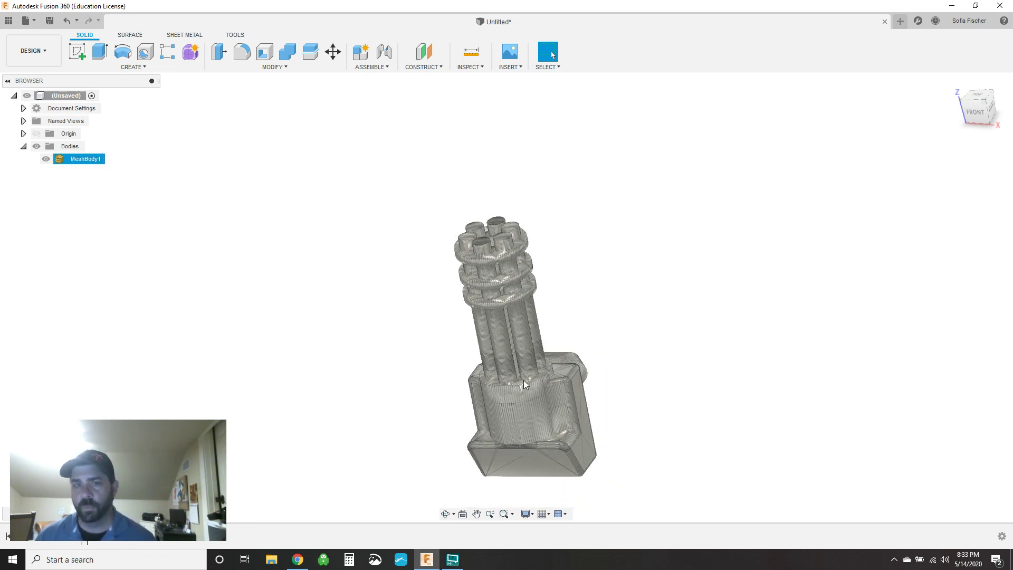
click(438, 343)
click(513, 432)
scroll(534, 450, down, 1)
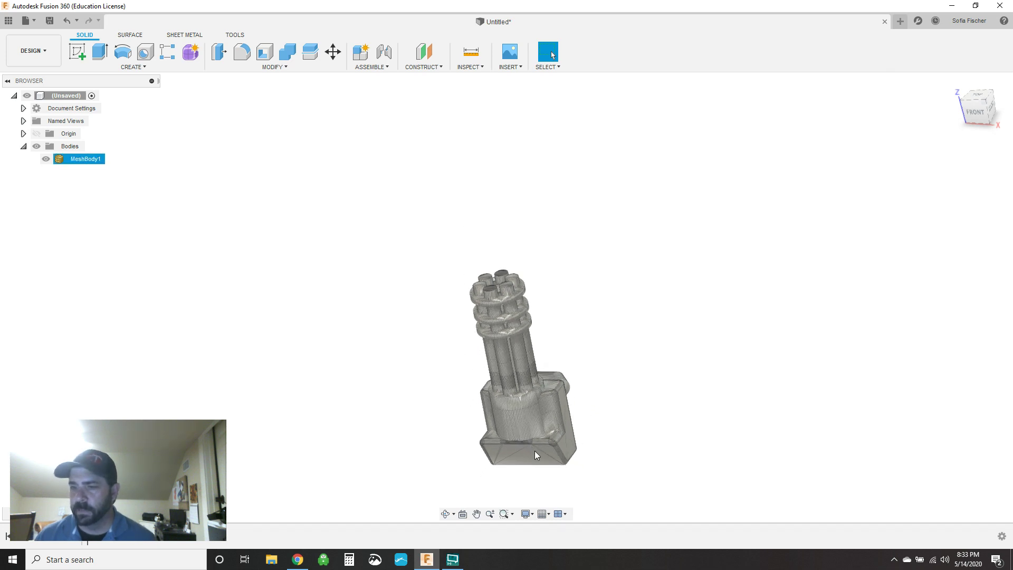
scroll(537, 449, up, 3)
click(537, 449)
click(543, 446)
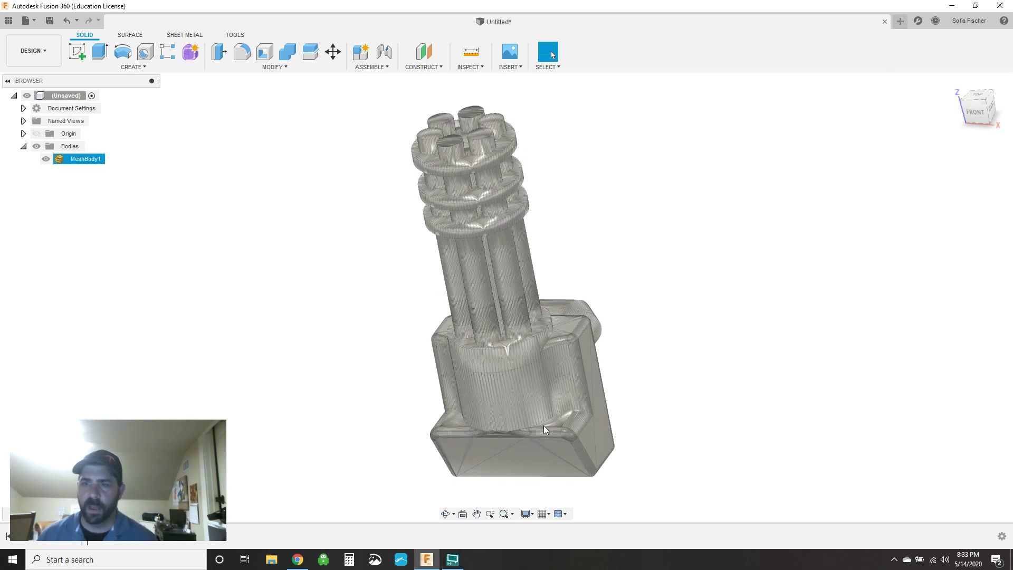
Select MeshBody1 in the browser and check its available actions
click(336, 393)
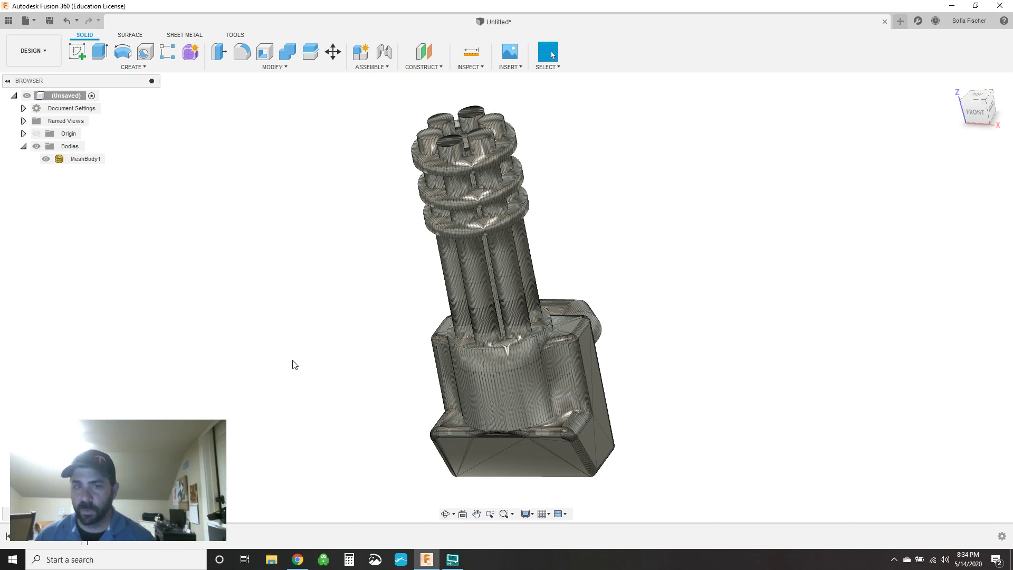
click(83, 163)
right_click(83, 163)
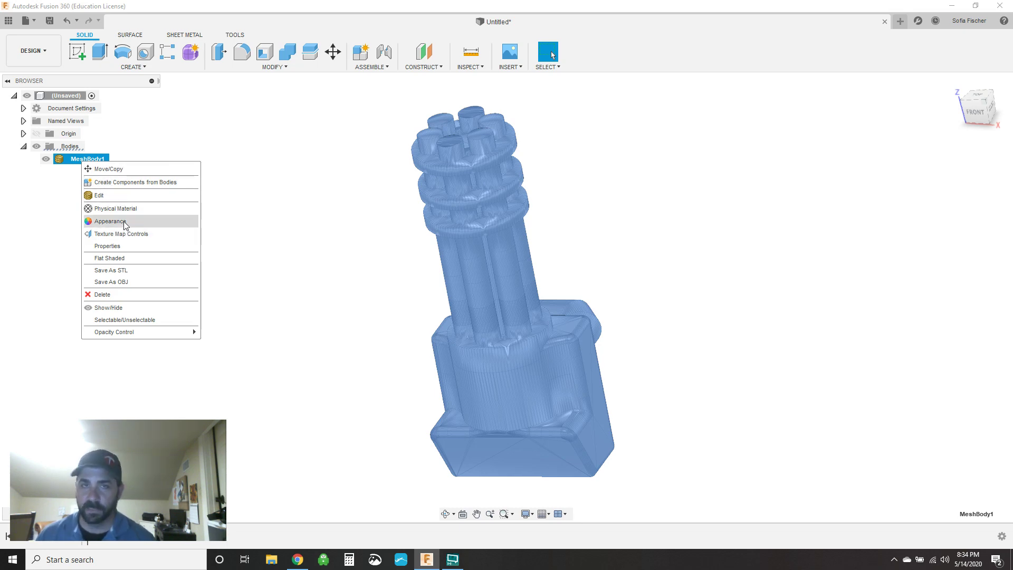
click(198, 162)
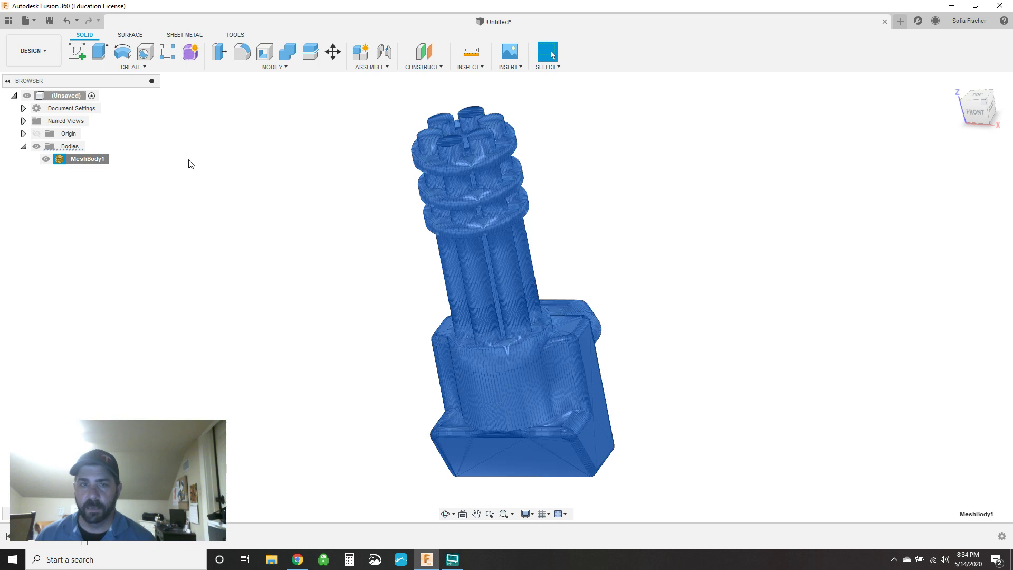
Set the design to not capture design history, accepting removal of the timeline
right_click(72, 106)
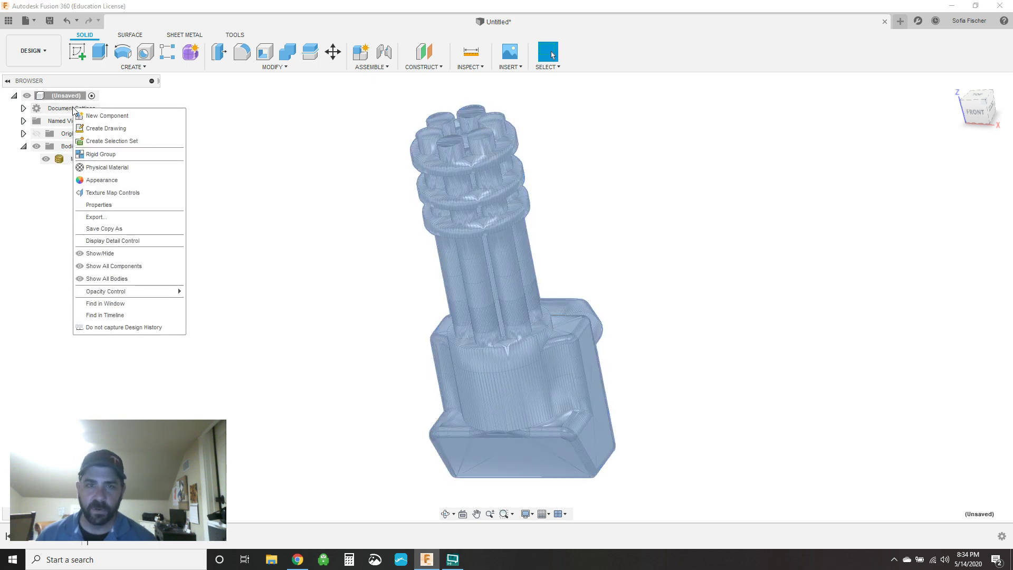
click(124, 327)
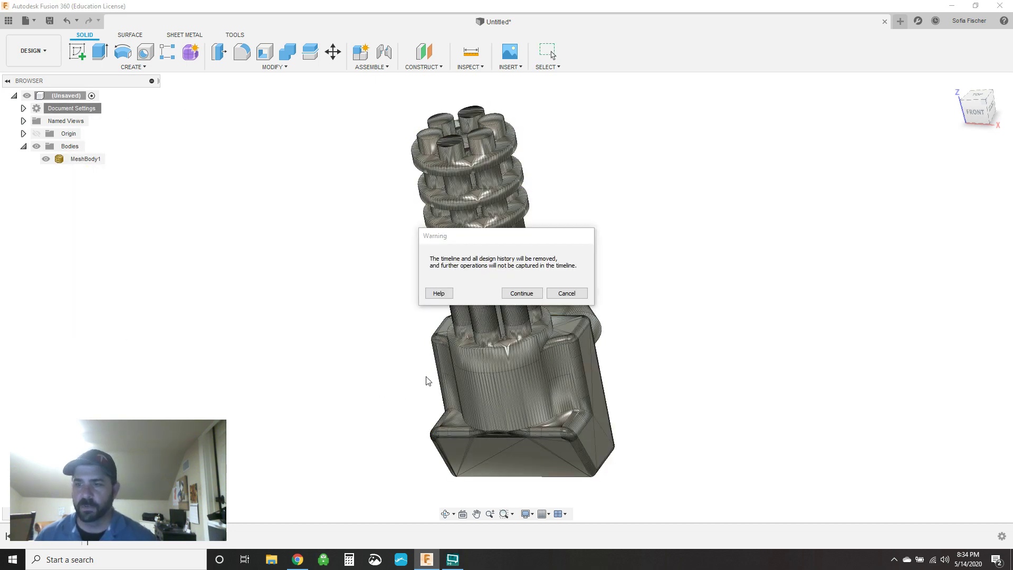
click(521, 294)
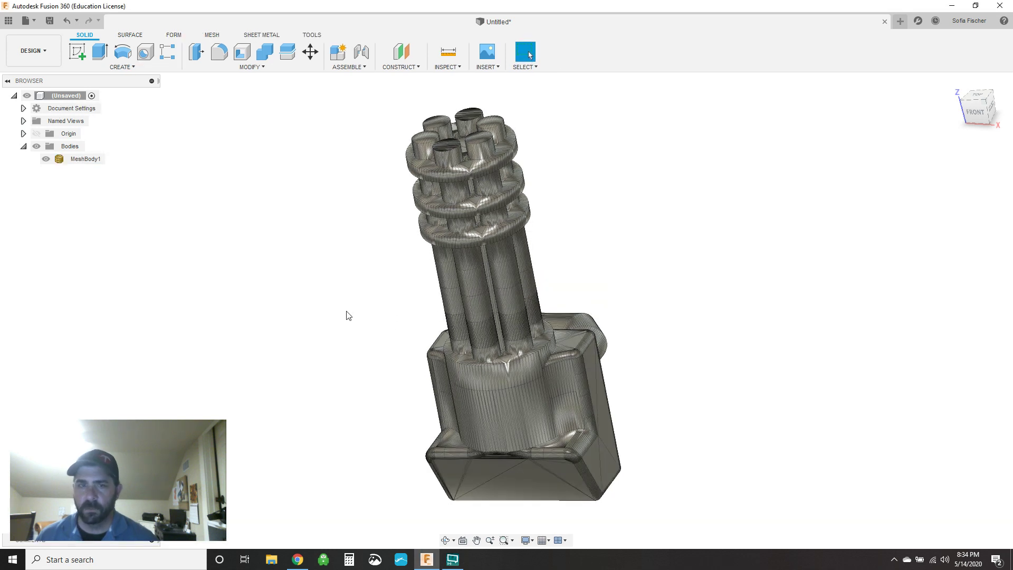
right_click(88, 158)
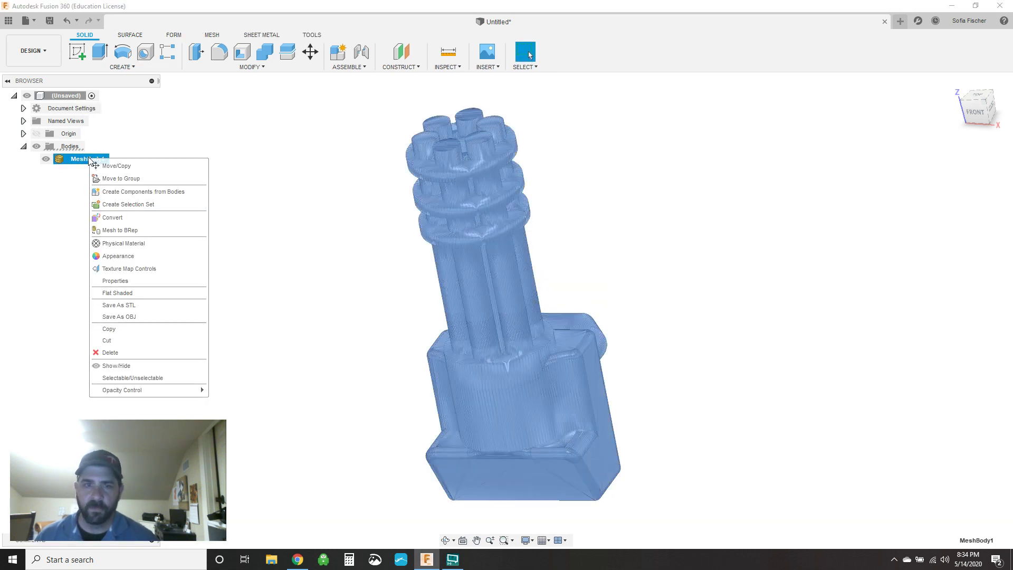
Convert MeshBody1 to a New Body with Mesh to BRep, accepting the 17102-facet warning
click(128, 231)
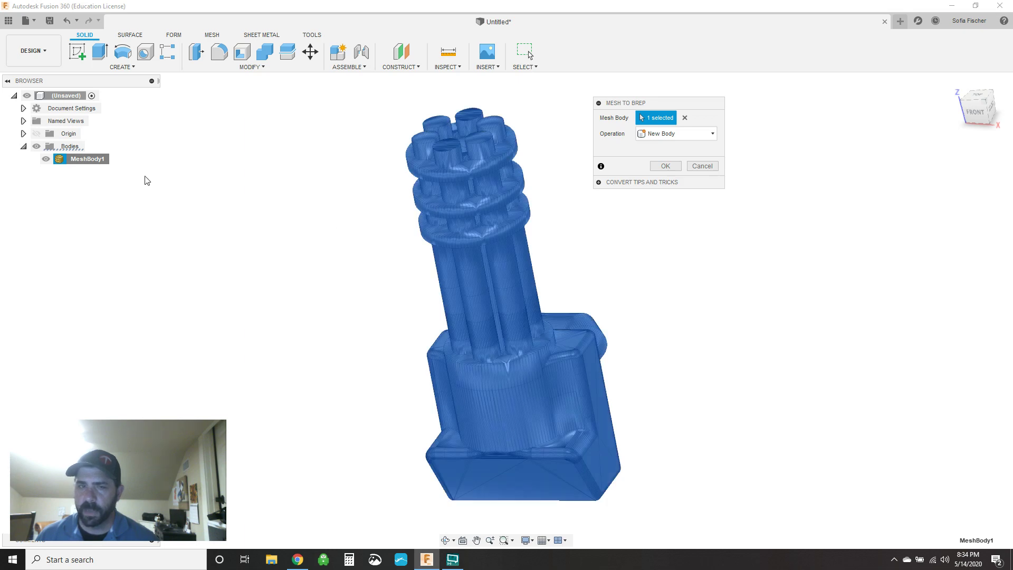
click(679, 135)
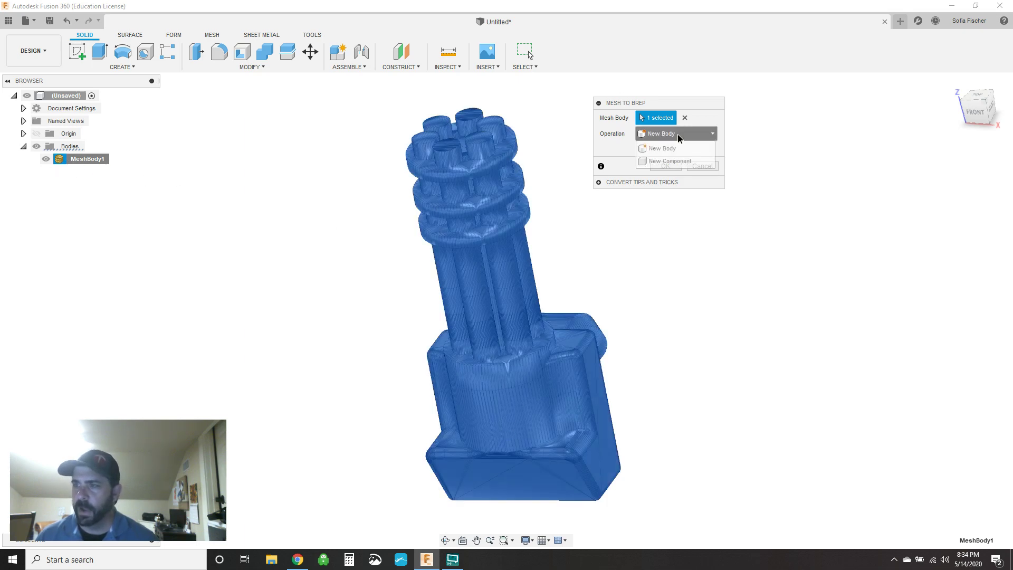
click(661, 144)
click(660, 137)
click(674, 147)
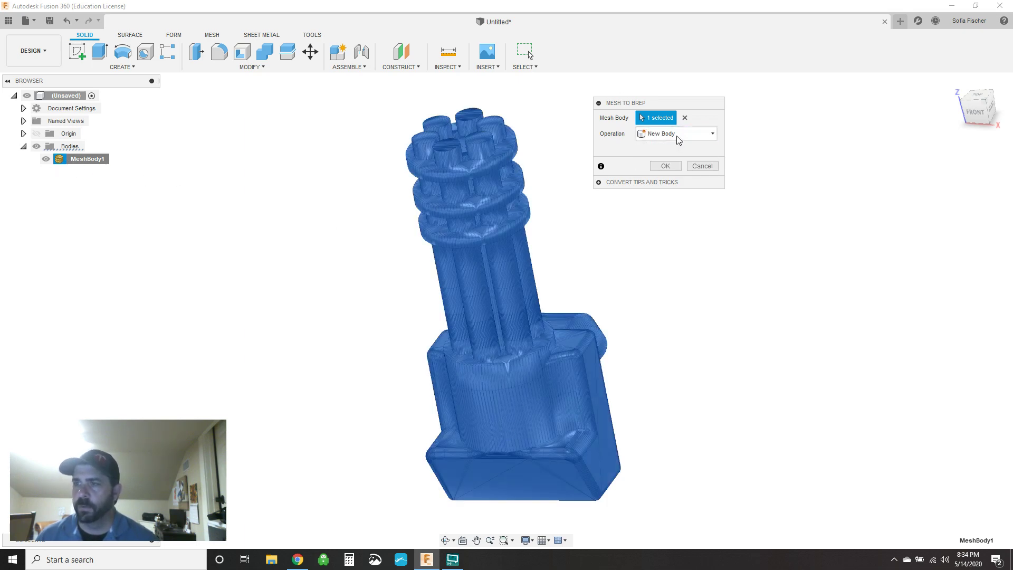
click(663, 166)
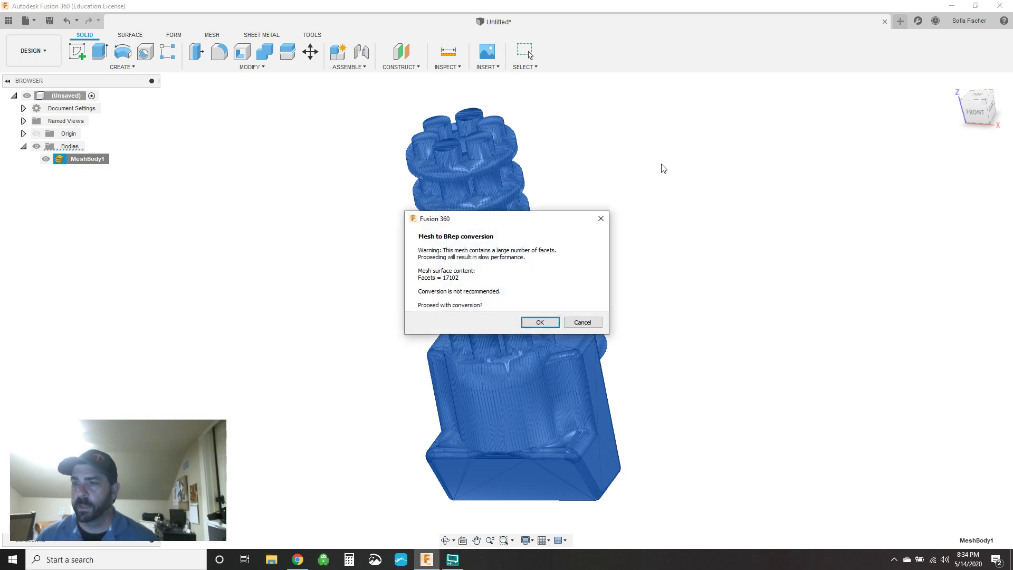
click(536, 323)
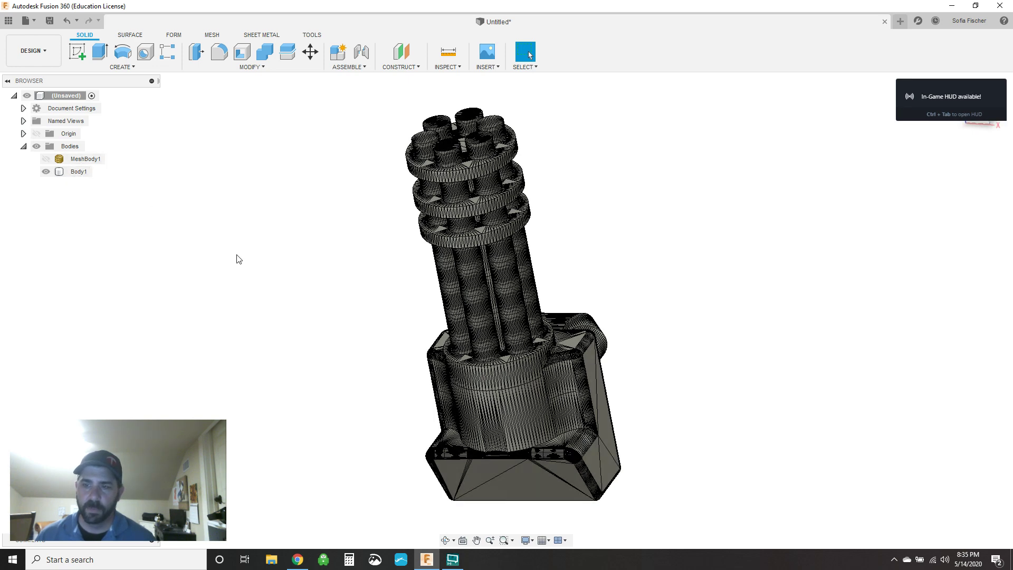
Toggle visibility of MeshBody1 and Body1 to compare the mesh with the converted solid
click(79, 159)
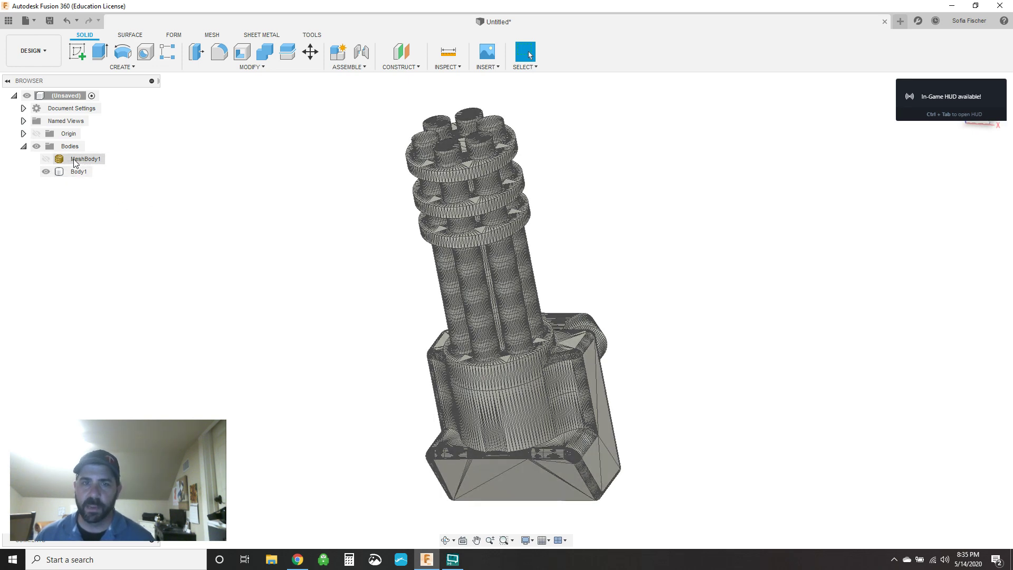
click(211, 206)
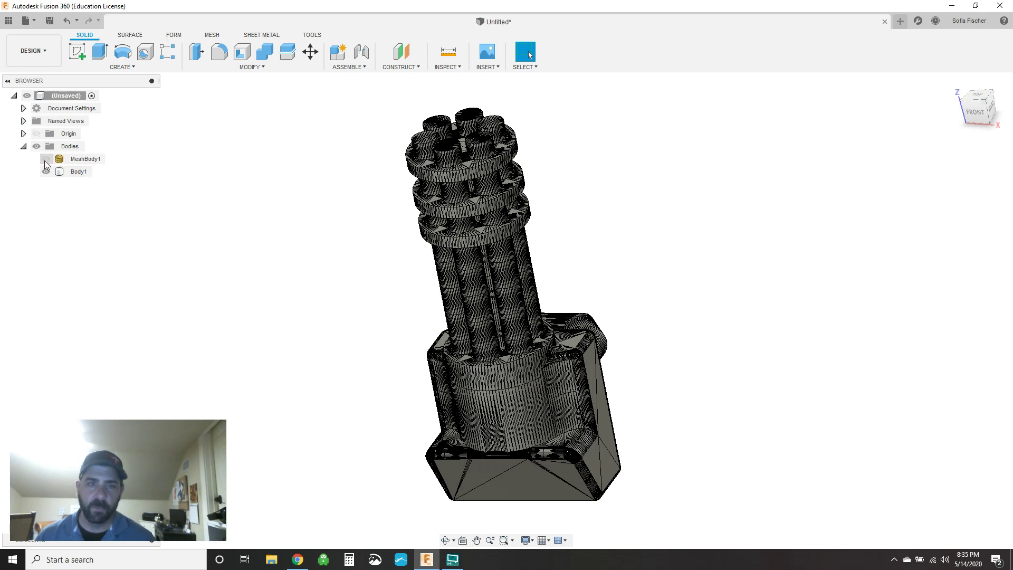
click(44, 161)
key(Escape)
click(46, 159)
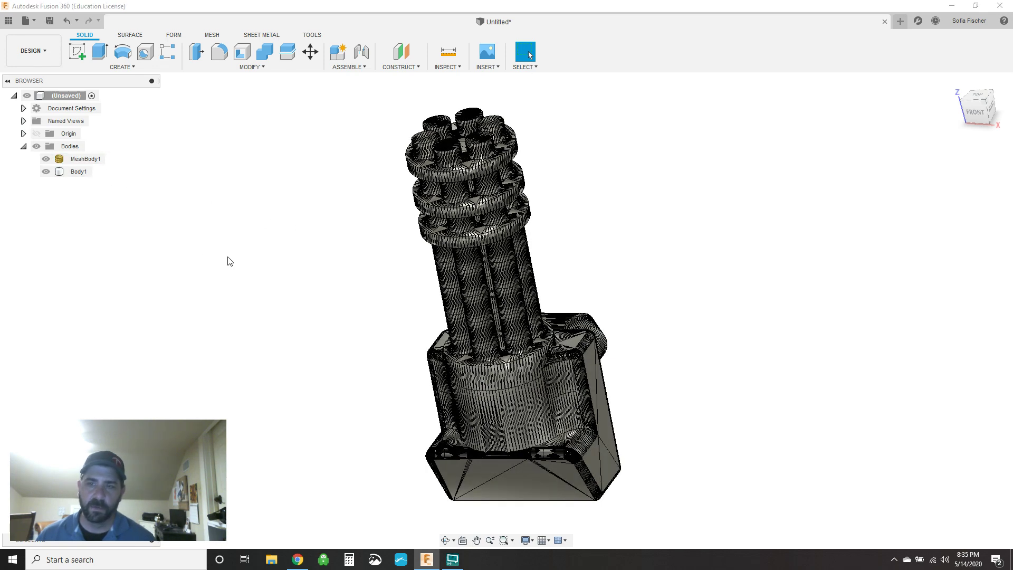
click(46, 171)
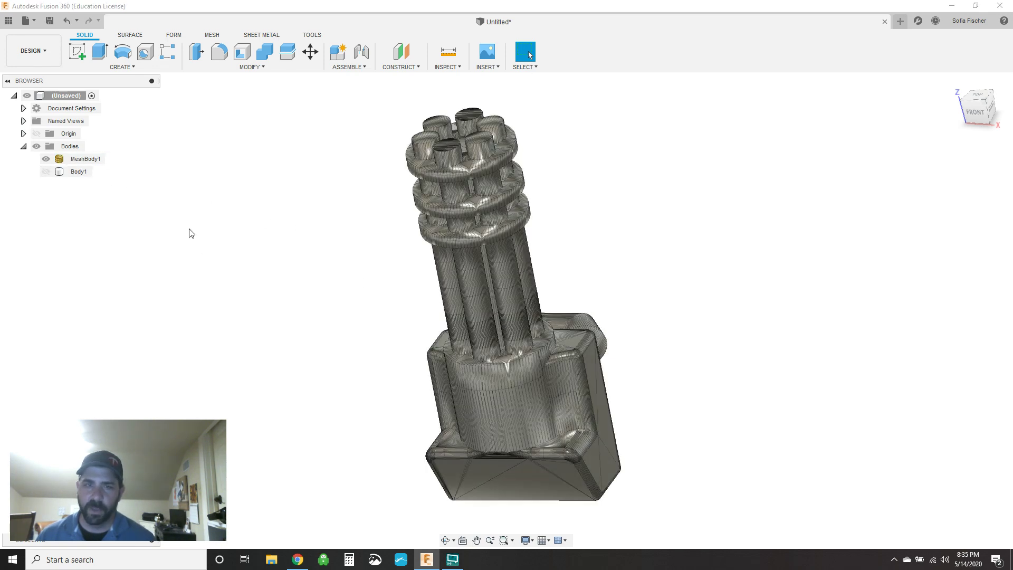
click(46, 159)
click(46, 171)
Select several faces of Body1's base, then turn design history capture back on from the root menu
click(495, 382)
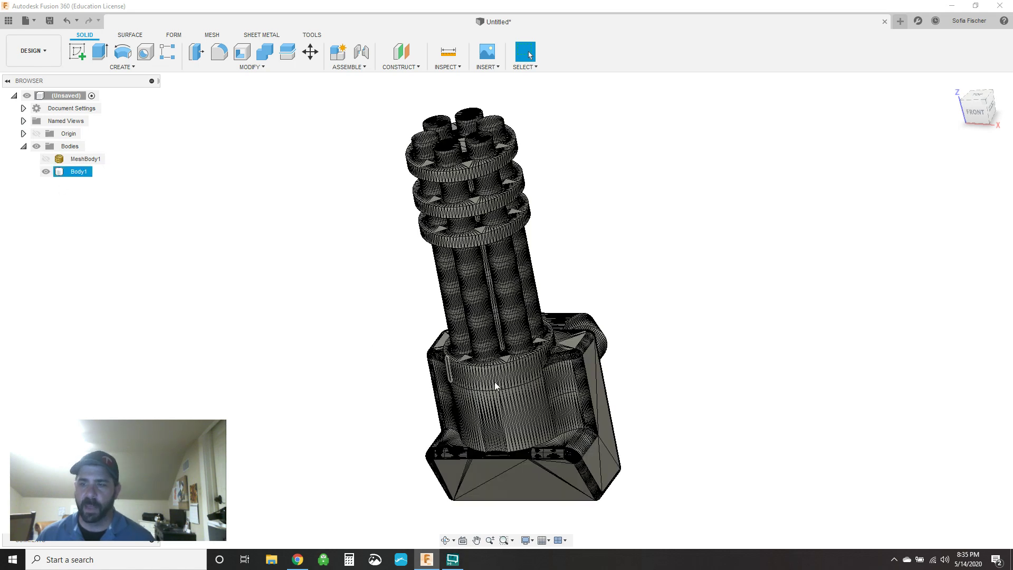
click(600, 443)
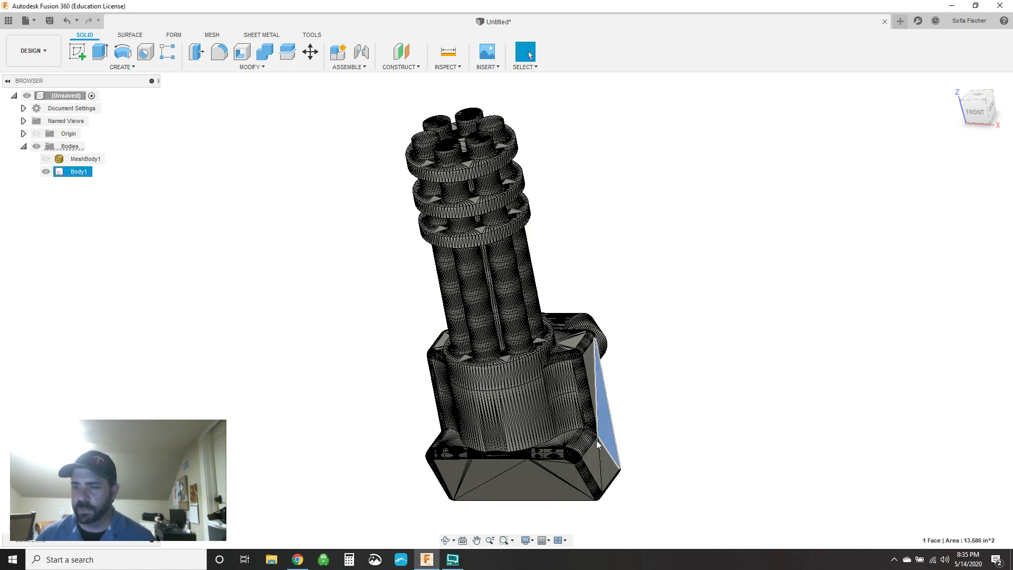
click(531, 487)
click(453, 467)
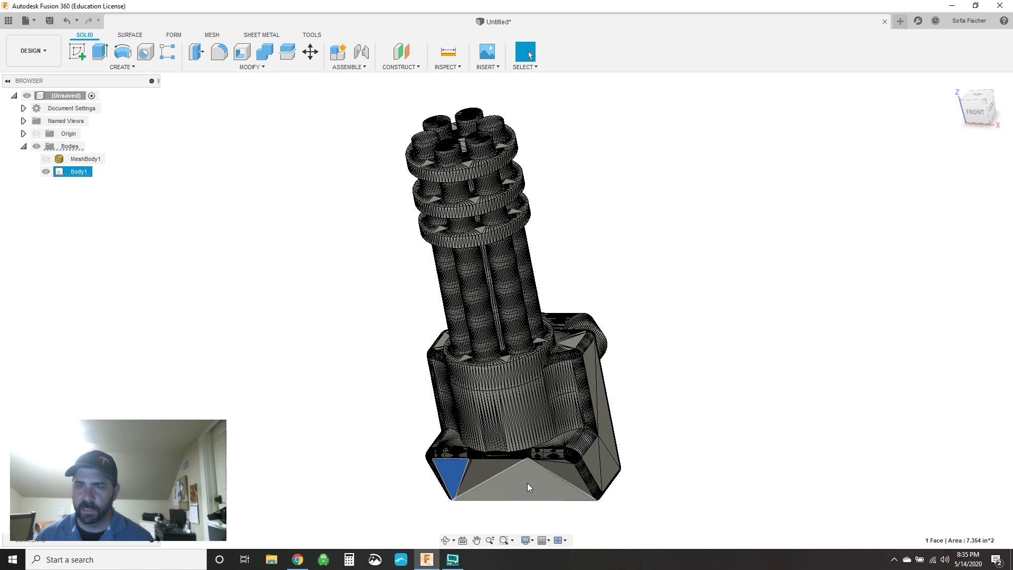
click(271, 170)
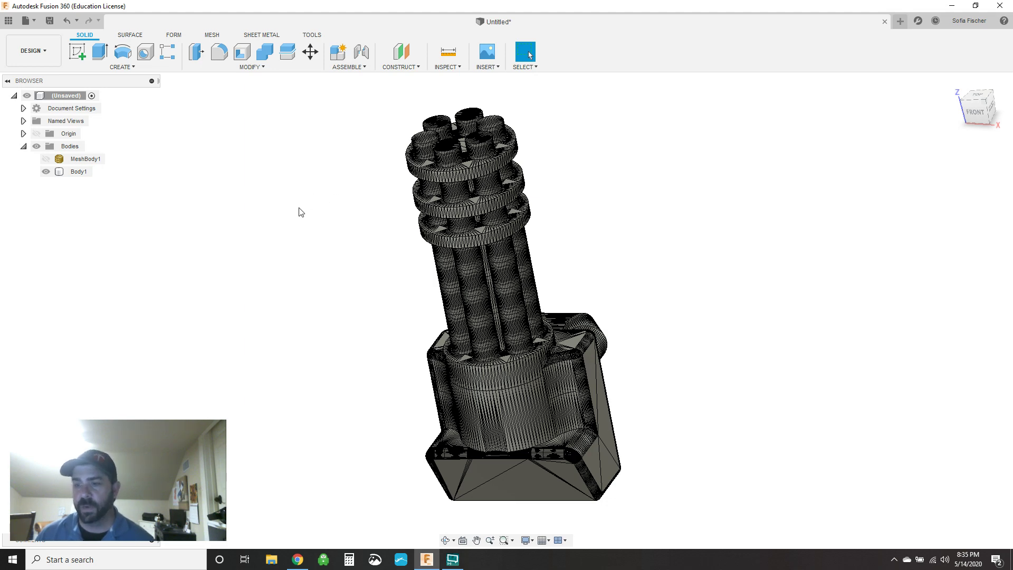
right_click(78, 96)
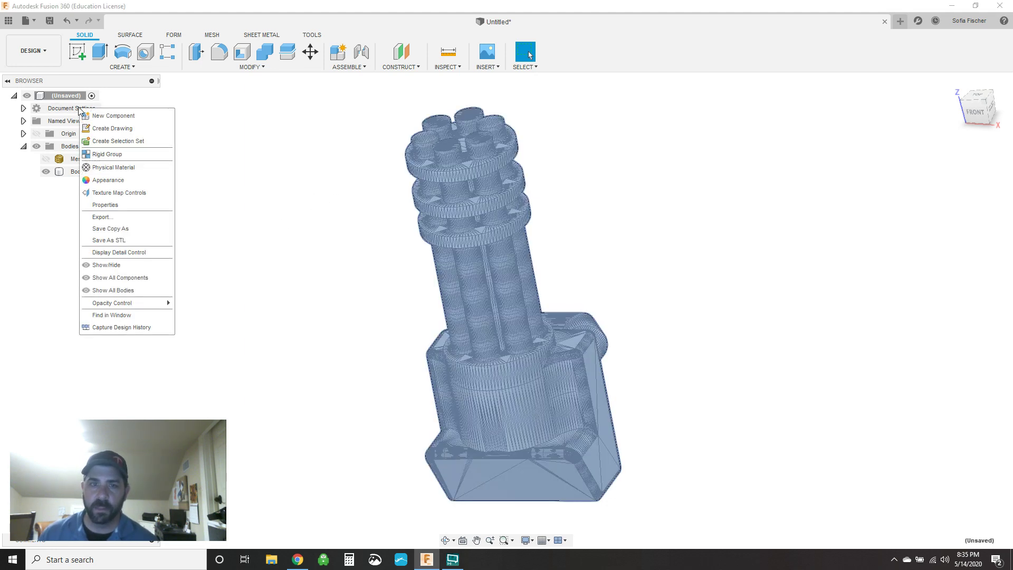
click(158, 338)
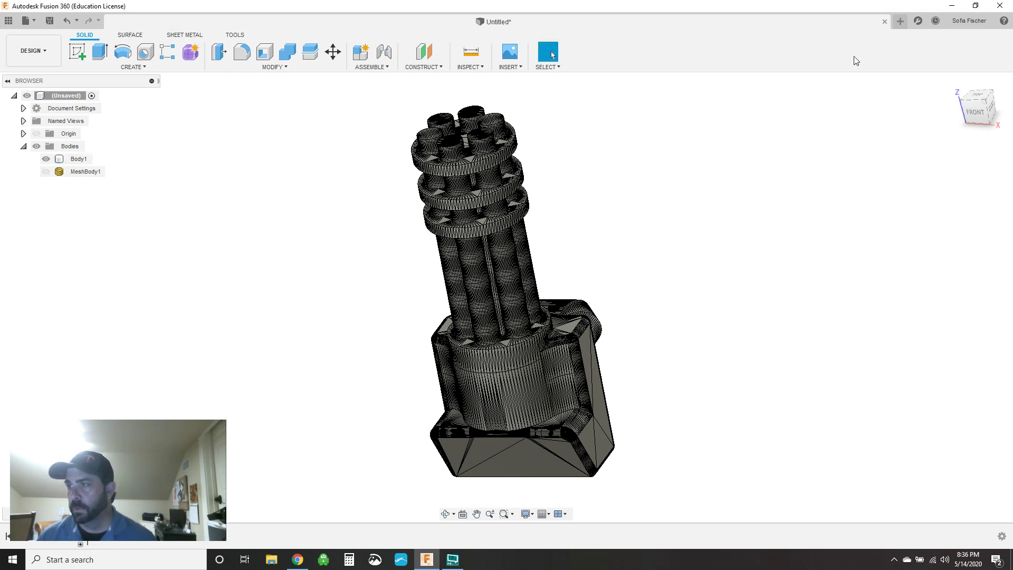
Close the minigun design without saving and begin inserting a mesh
click(885, 22)
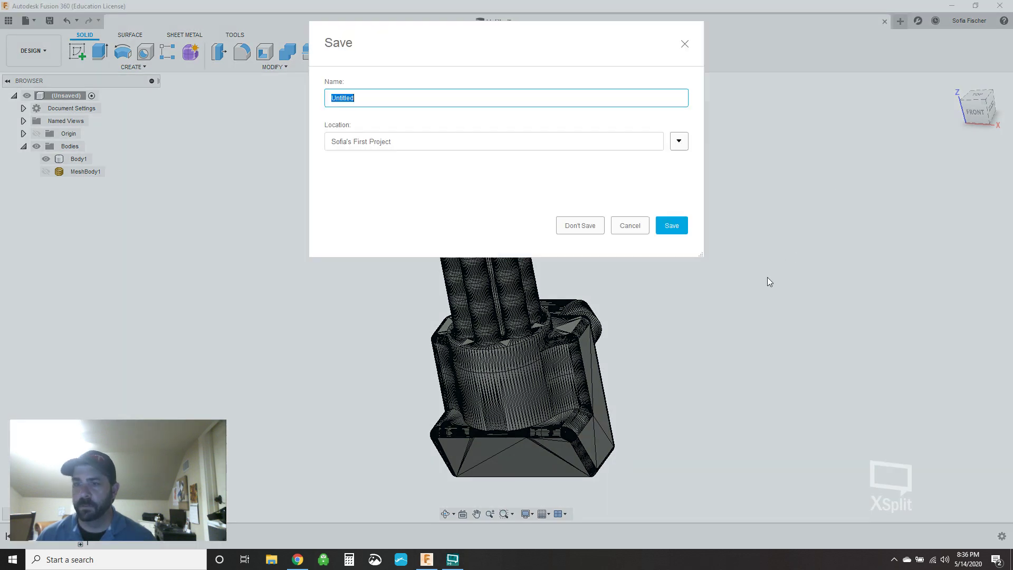
click(576, 227)
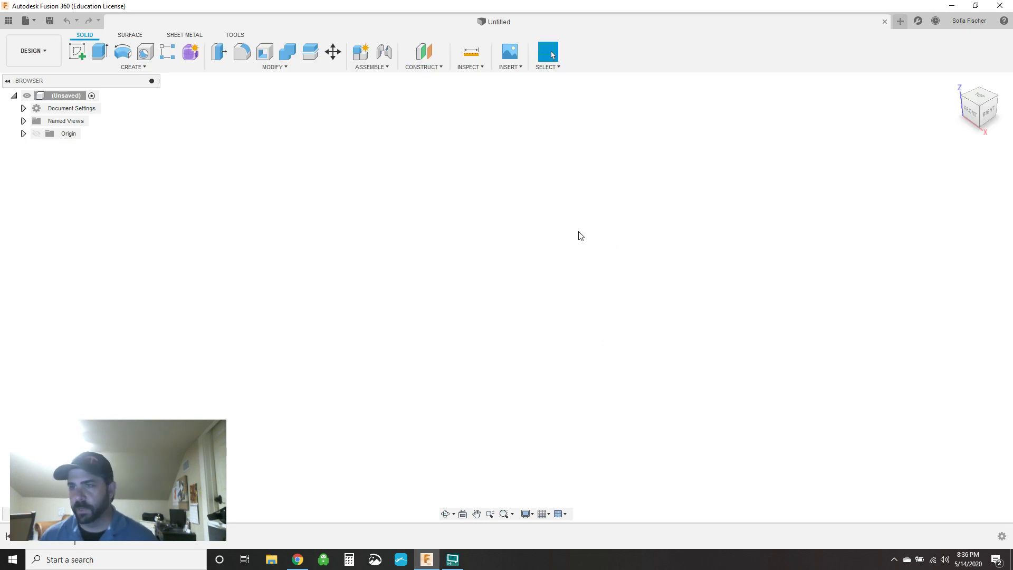
click(510, 67)
click(522, 120)
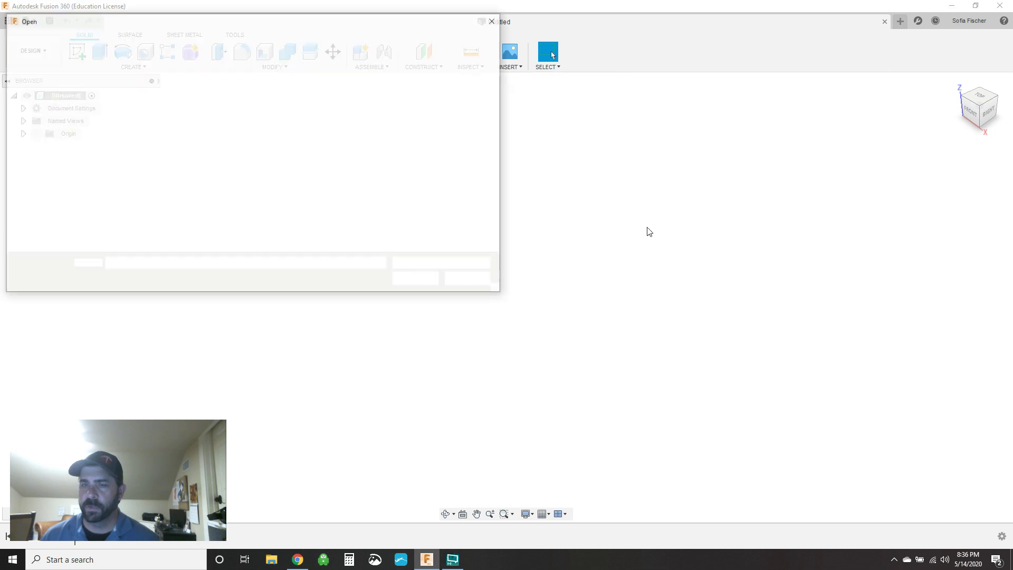
Browse the Downloads folder to locate the Scream_Mask folder
click(133, 39)
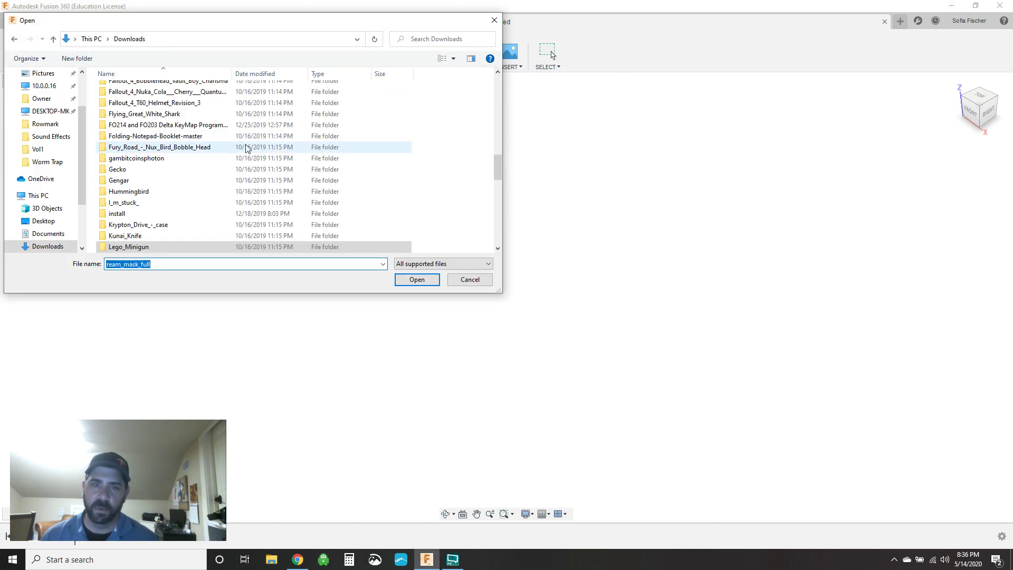
scroll(208, 198, down, 10)
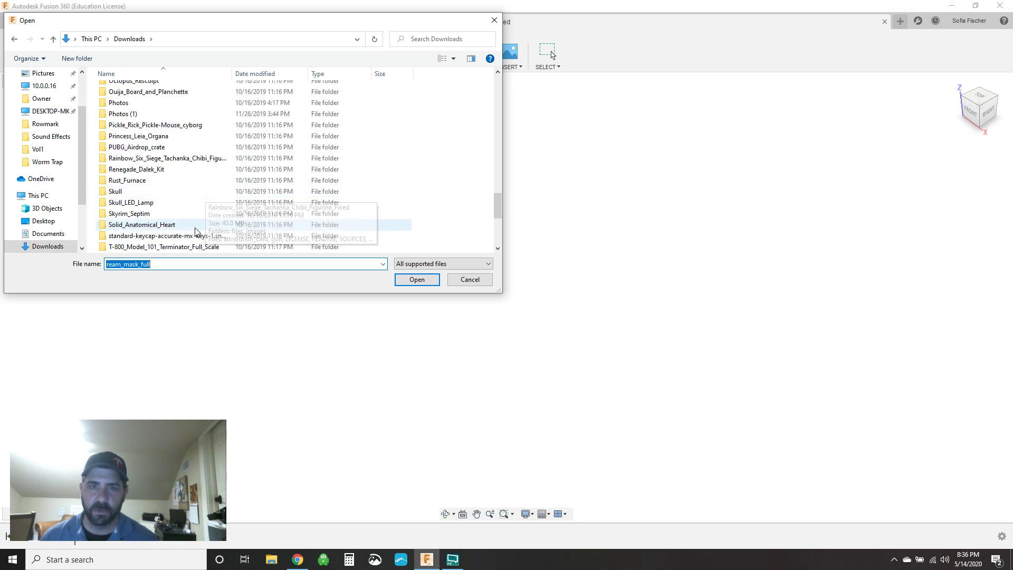
scroll(167, 186, down, 1)
scroll(200, 195, down, 1)
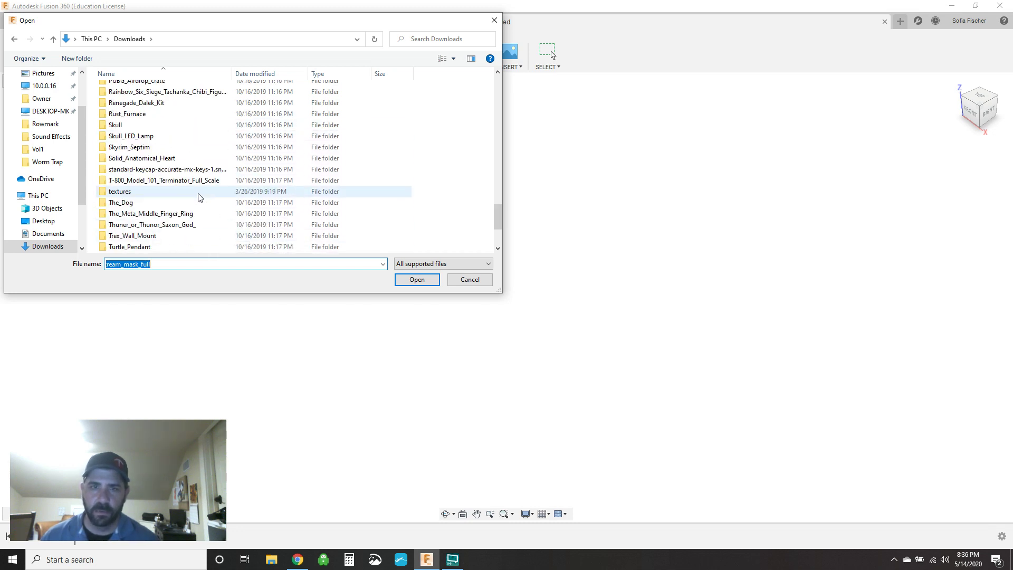
scroll(200, 195, up, 3)
scroll(199, 197, down, 1)
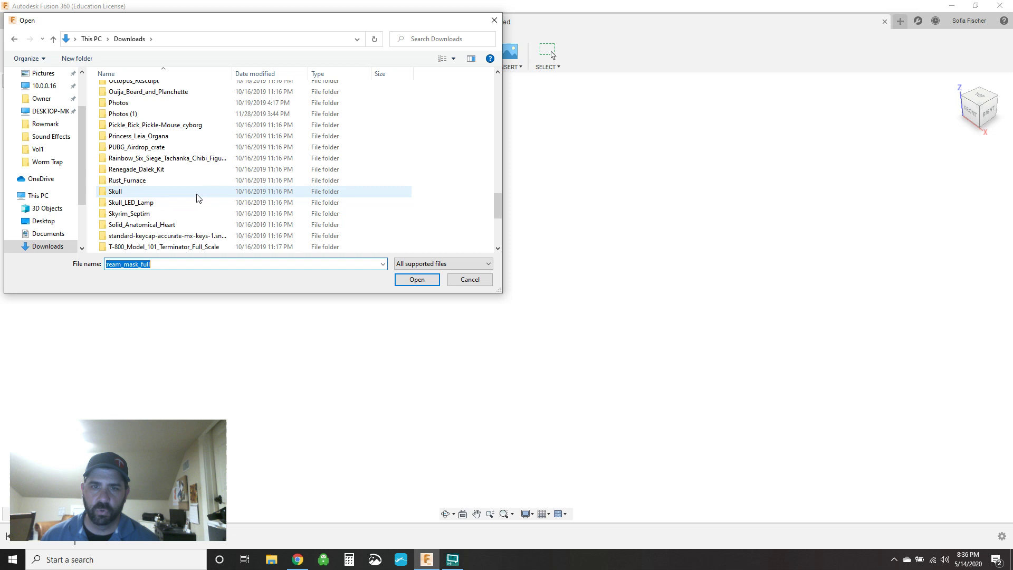
scroll(197, 197, down, 1)
scroll(179, 199, down, 4)
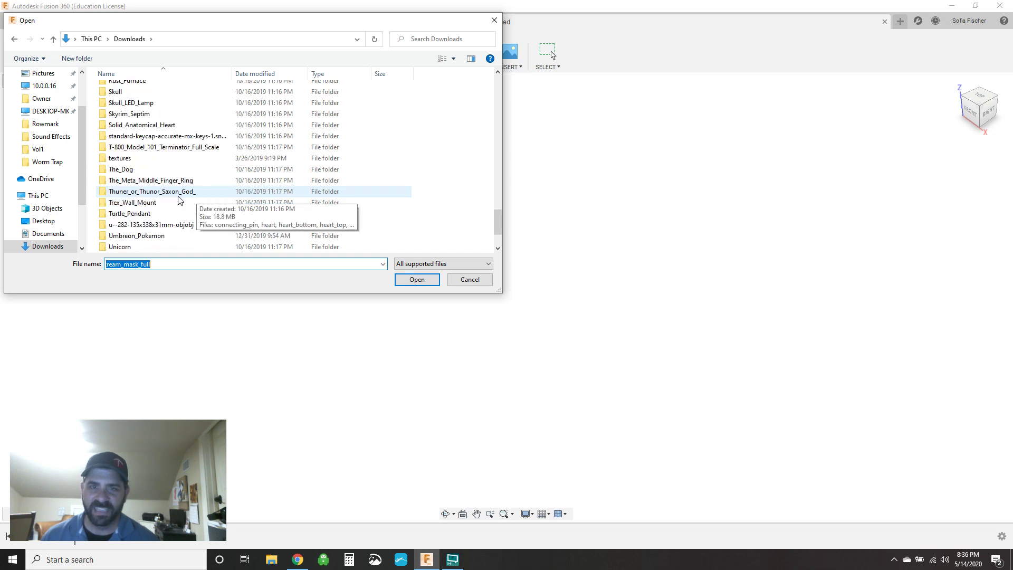
scroll(203, 210, up, 2)
scroll(205, 211, up, 5)
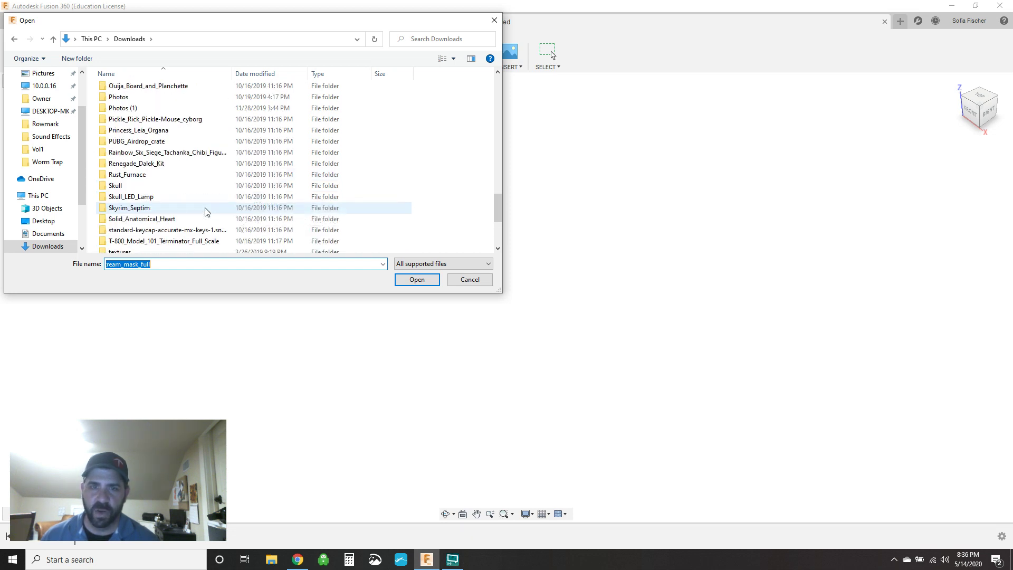
scroll(161, 200, up, 1)
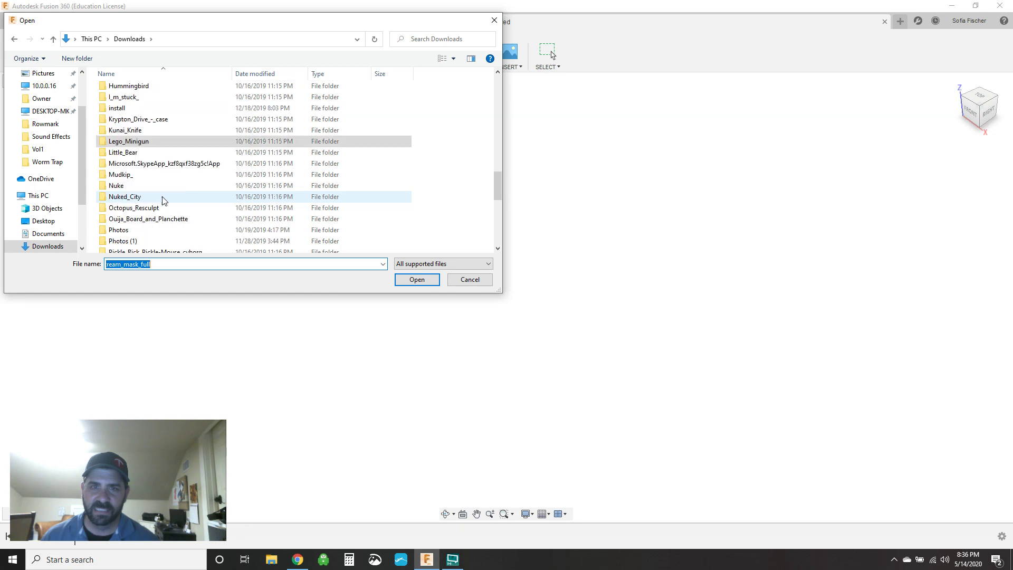
scroll(156, 209, up, 1)
scroll(179, 213, up, 10)
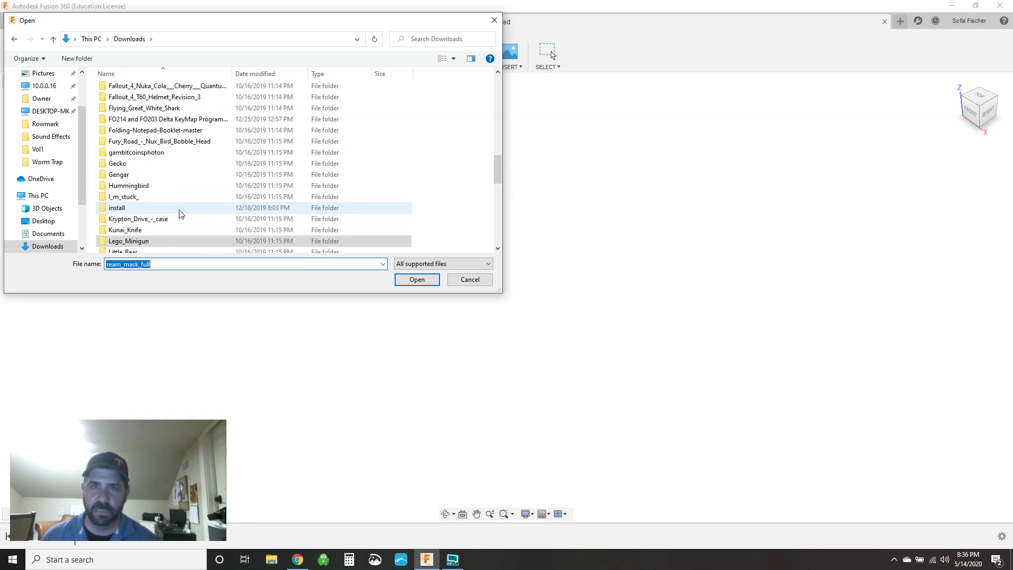
scroll(179, 212, up, 4)
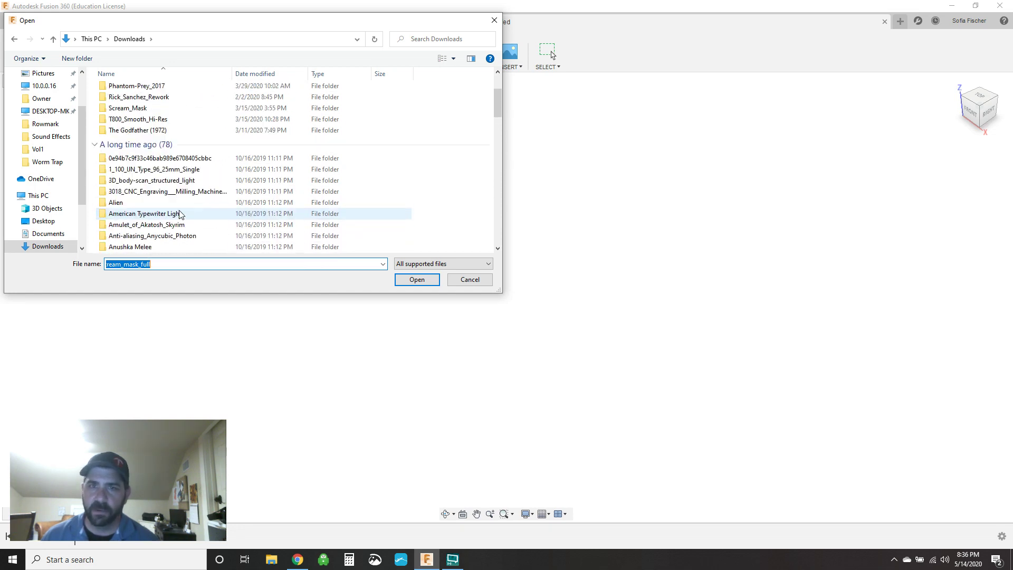
scroll(186, 216, up, 3)
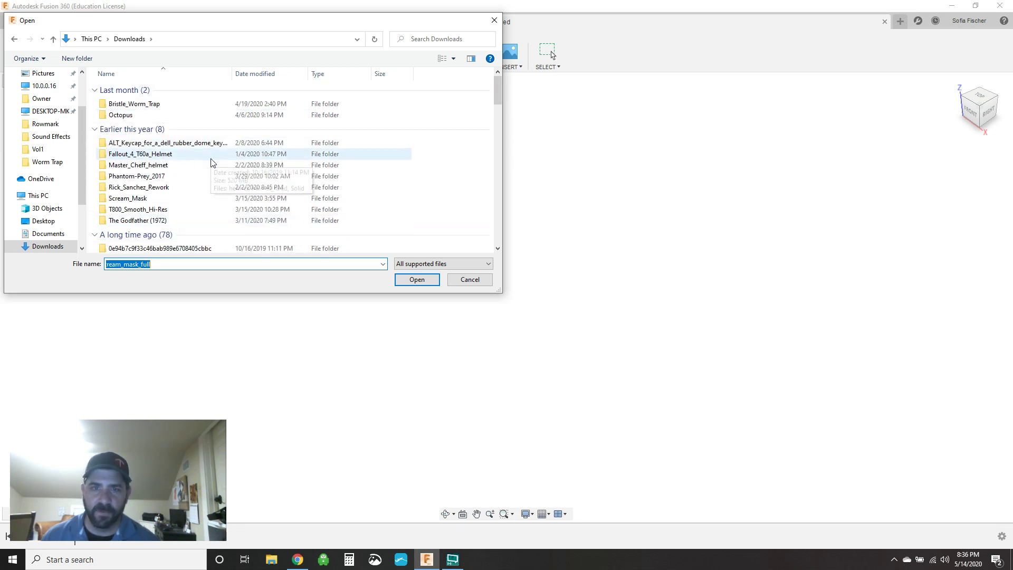
Open scream_mask_full from the Scream_Mask > files folder
double_click(135, 198)
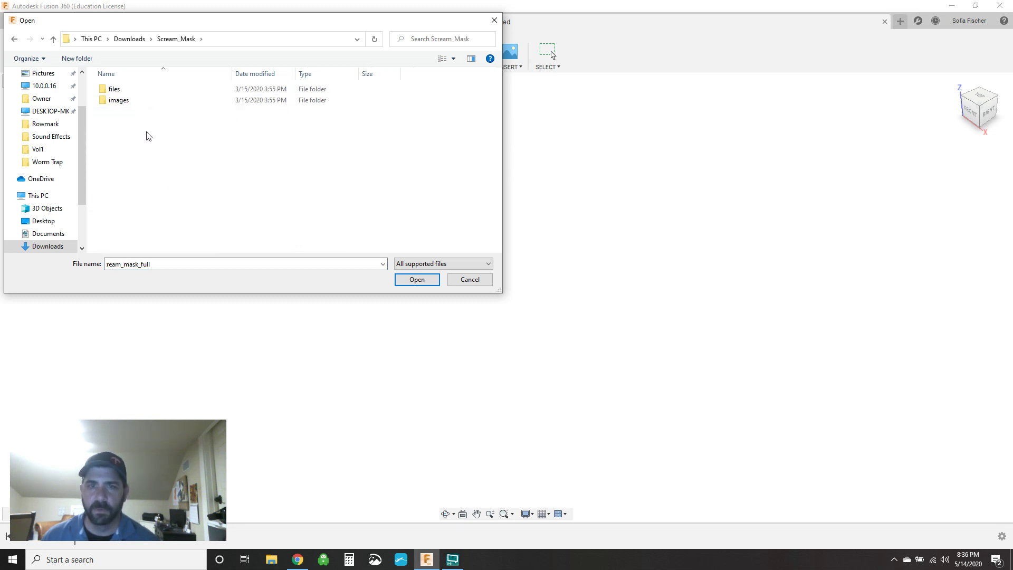
double_click(121, 89)
click(147, 102)
click(404, 278)
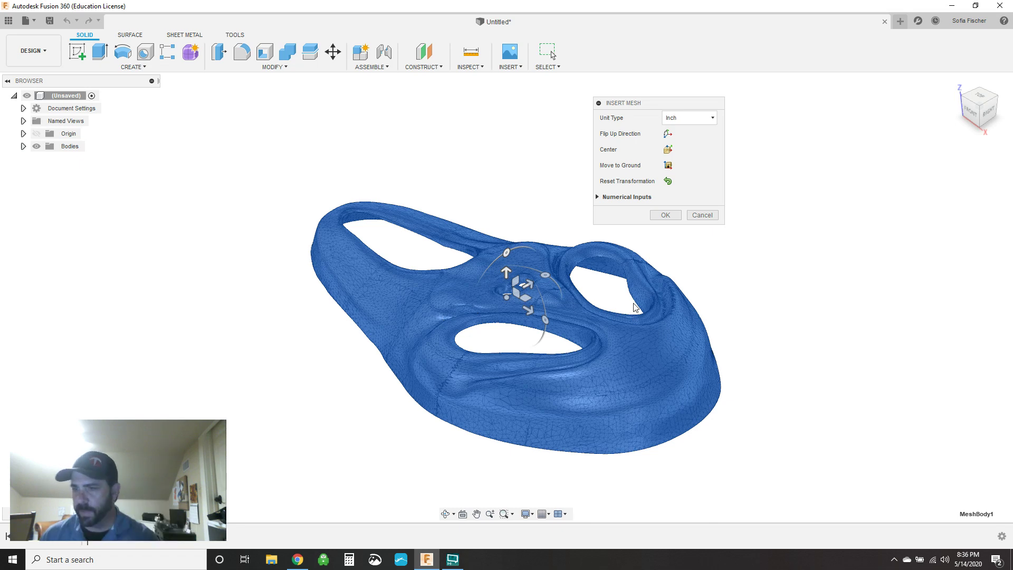
Confirm the mask mesh placement, then view it from Top, return Home, and zoom in and out
click(665, 214)
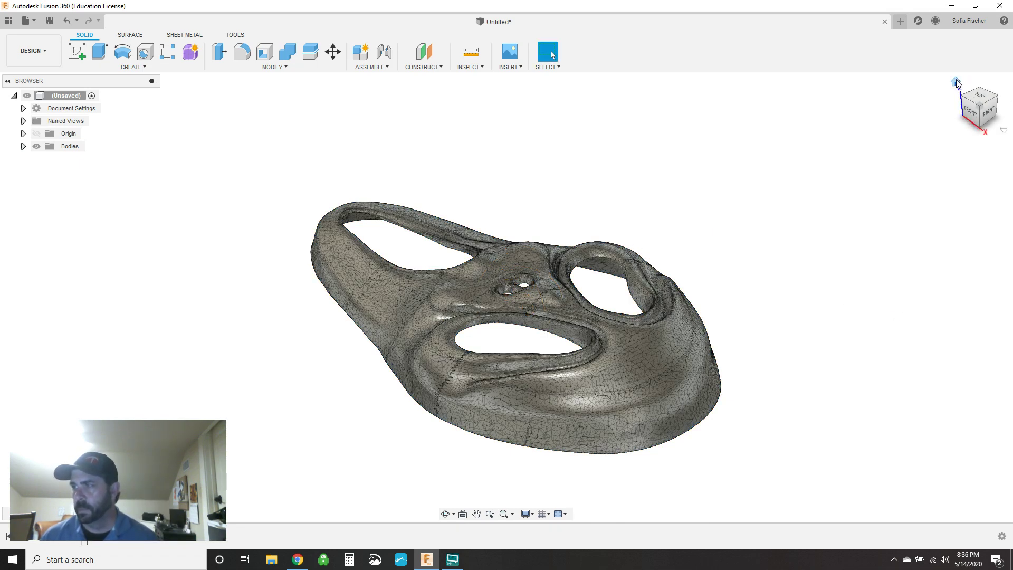
click(980, 96)
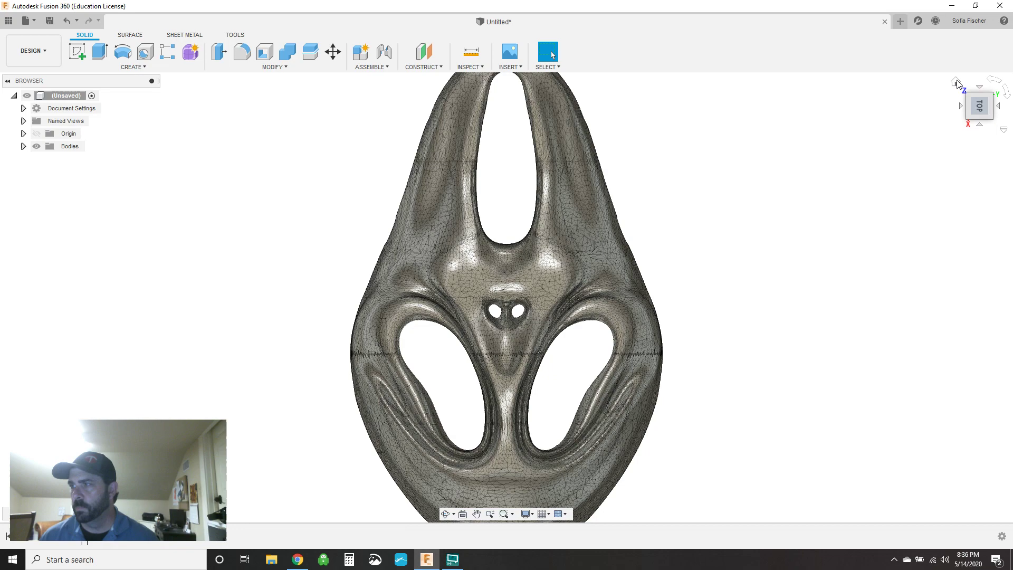
click(955, 83)
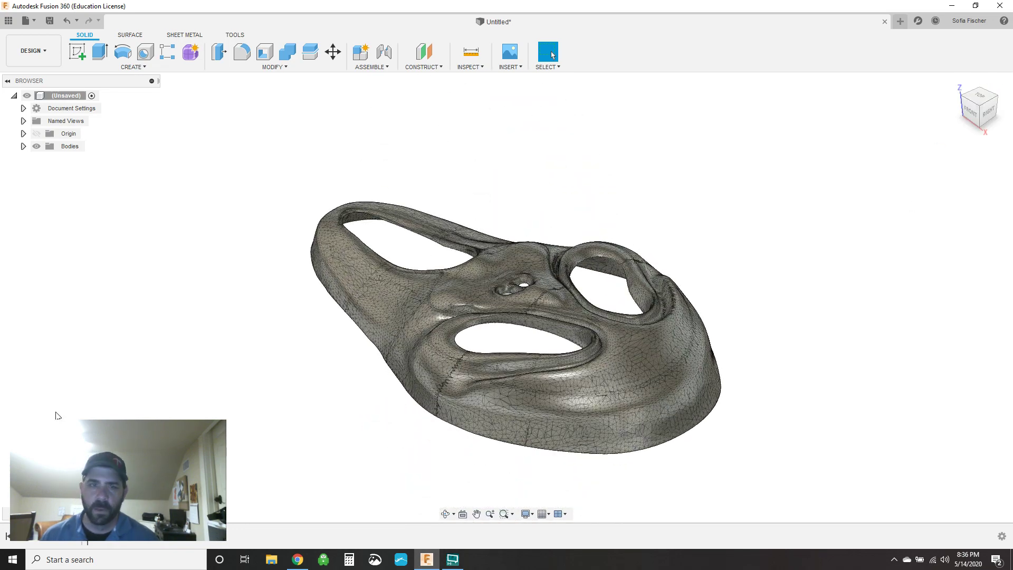
scroll(605, 417, up, 5)
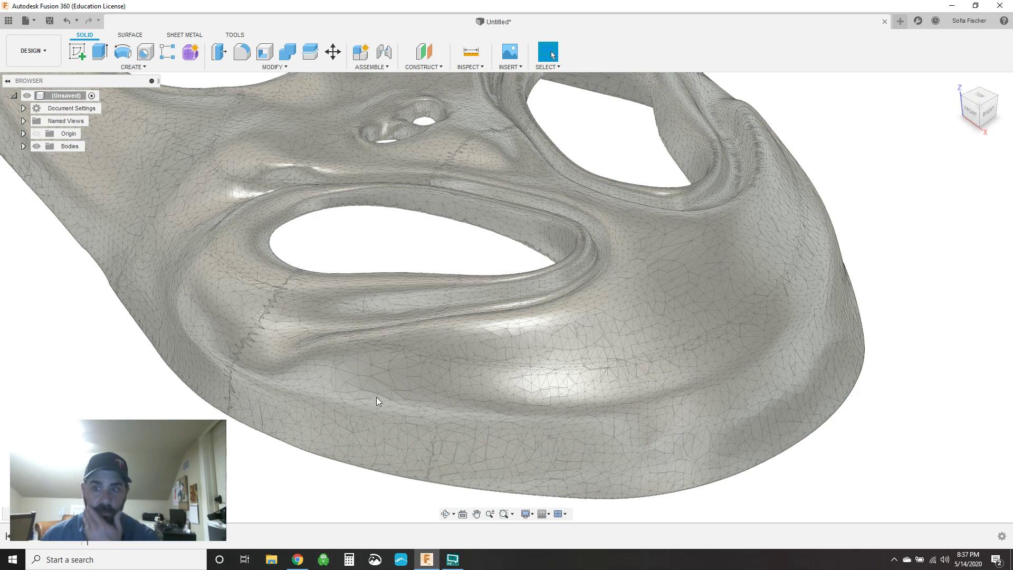
scroll(486, 365, down, 5)
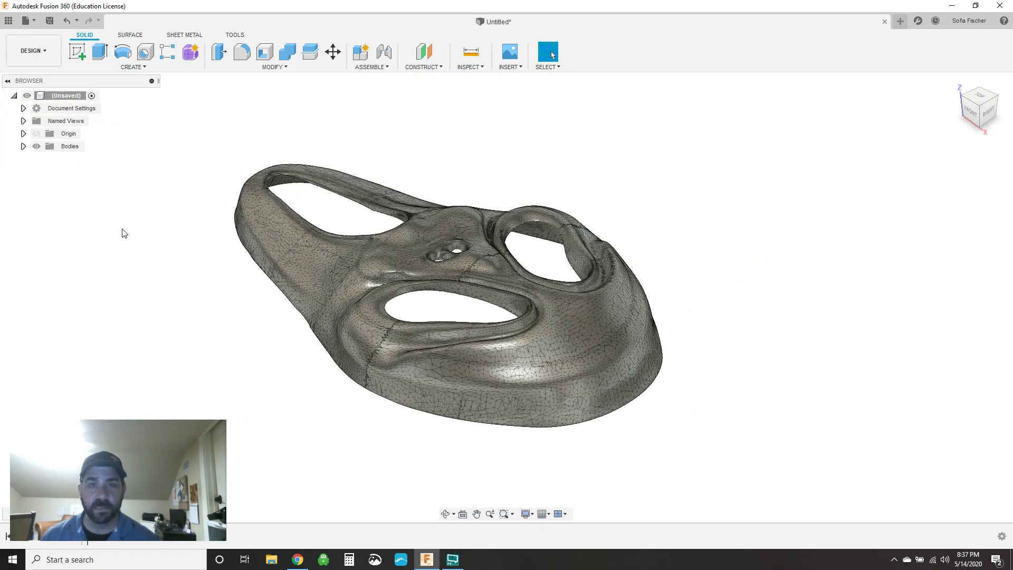
Turn off design history capture for the mask design
right_click(72, 107)
click(112, 330)
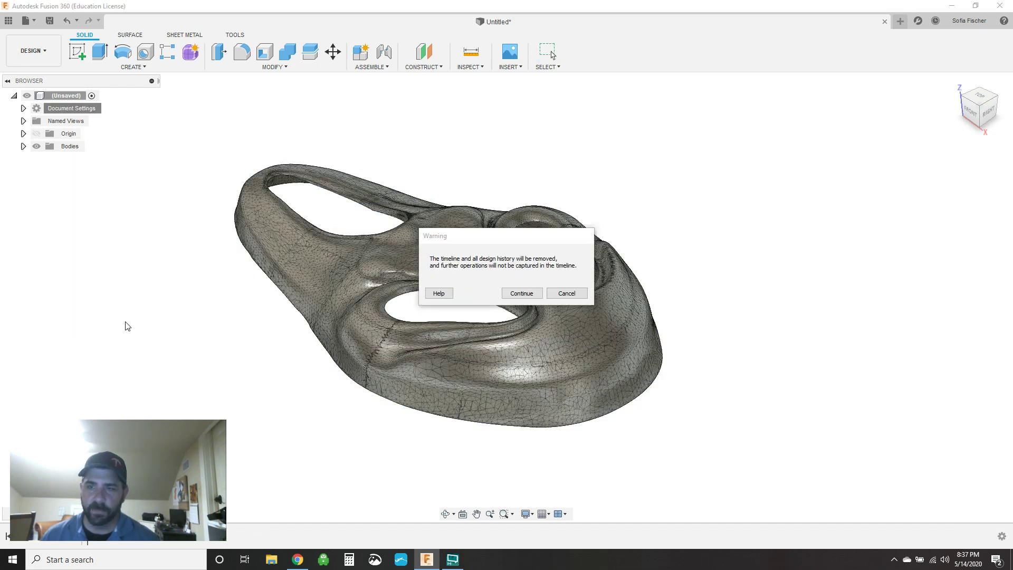
click(521, 293)
Try converting MeshBody1 with Mesh to BRep and dismiss the 134550-facet abort warning
click(23, 146)
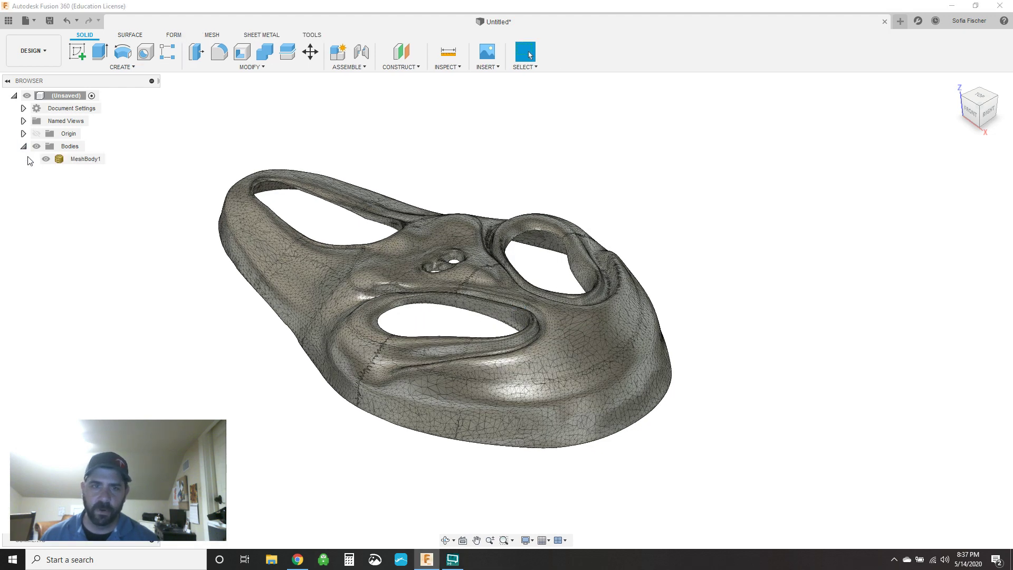
right_click(91, 161)
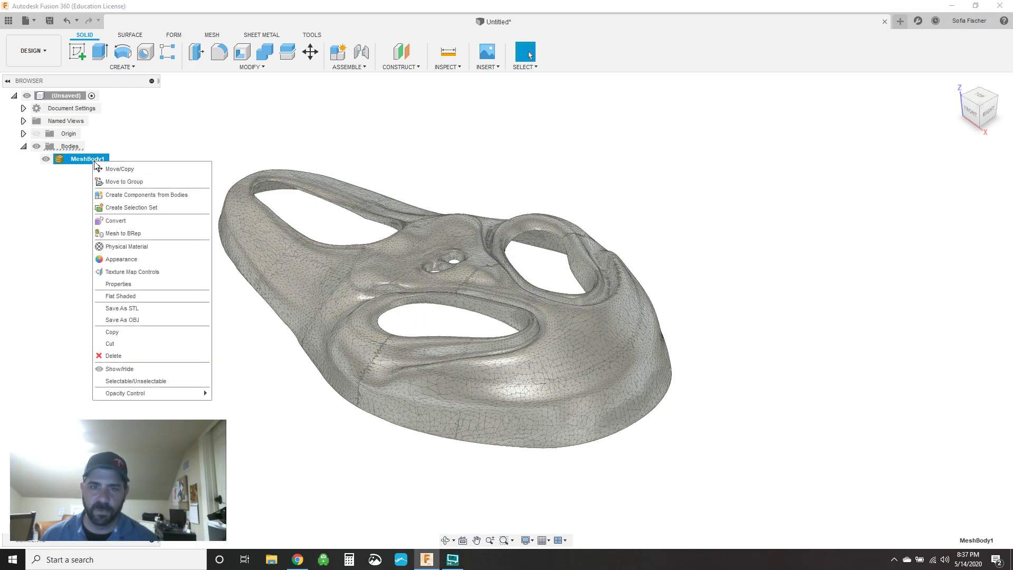
click(121, 234)
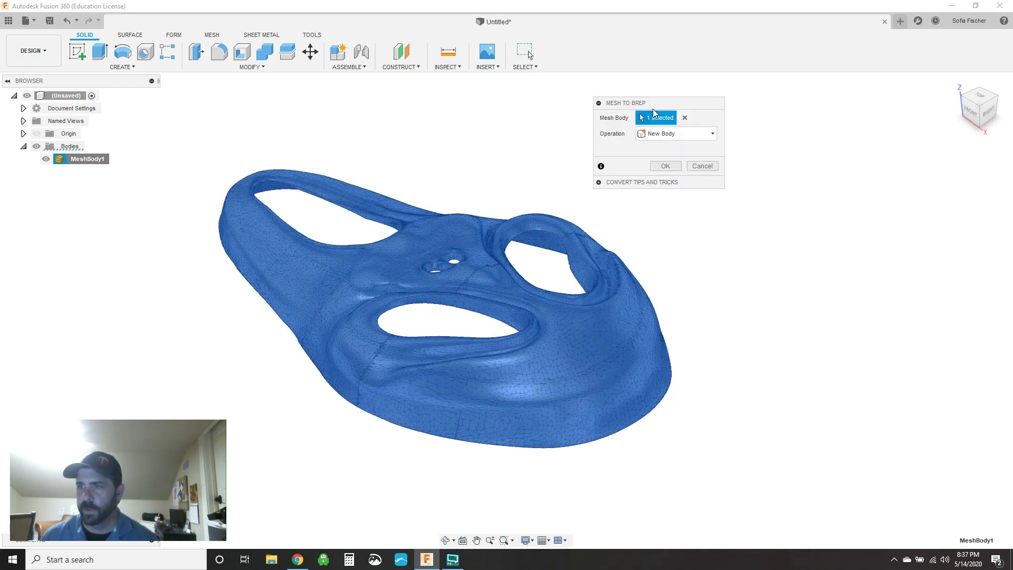
click(665, 167)
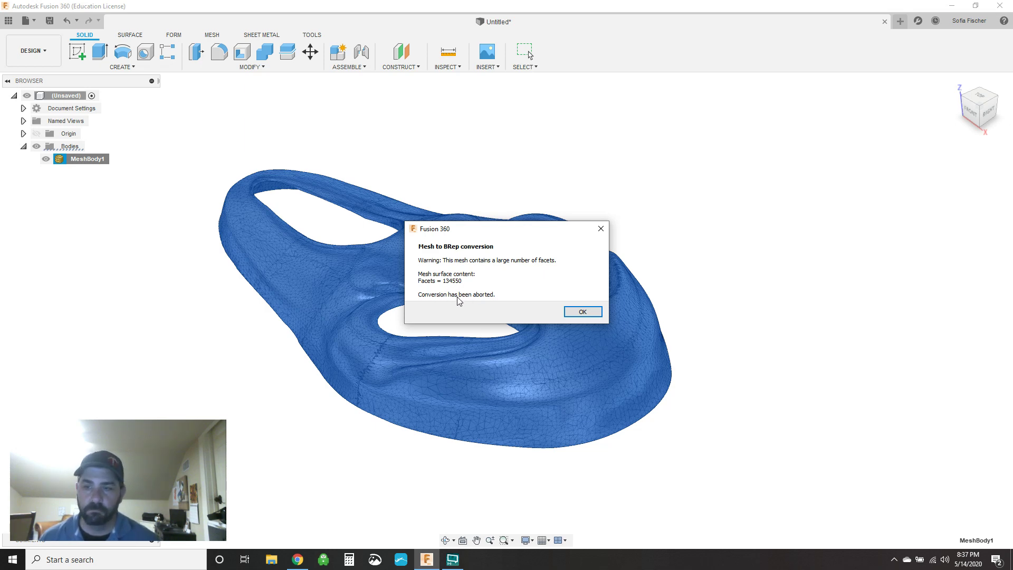
click(566, 316)
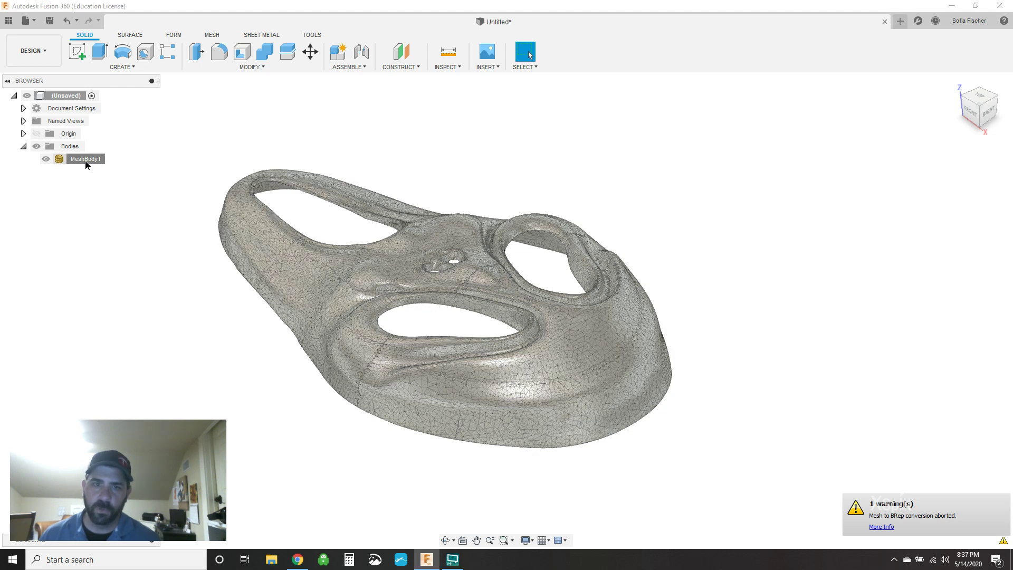
Reduce MeshBody1 with Uniform reduction to a face count of 33637
right_click(83, 161)
click(79, 211)
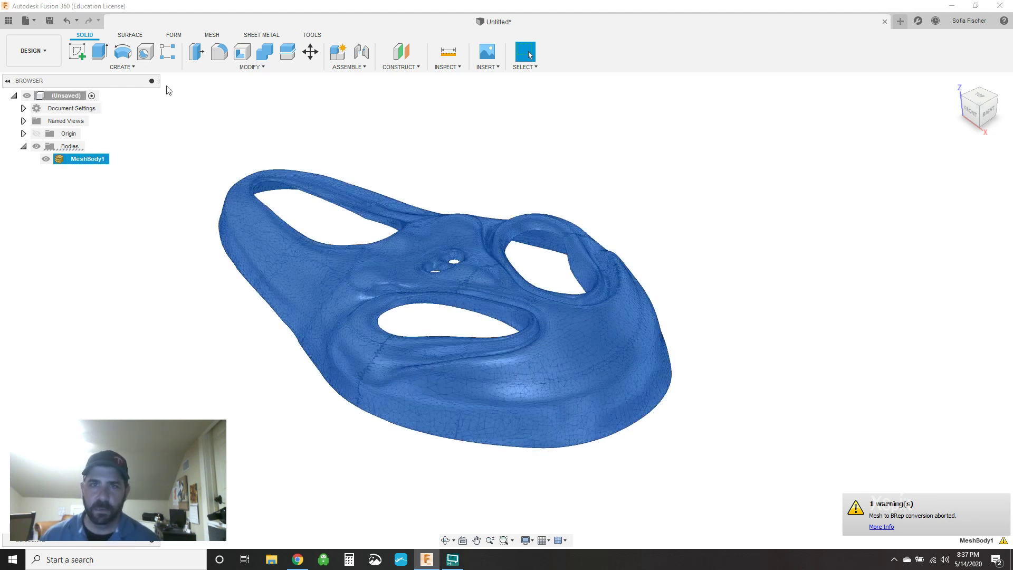
click(214, 36)
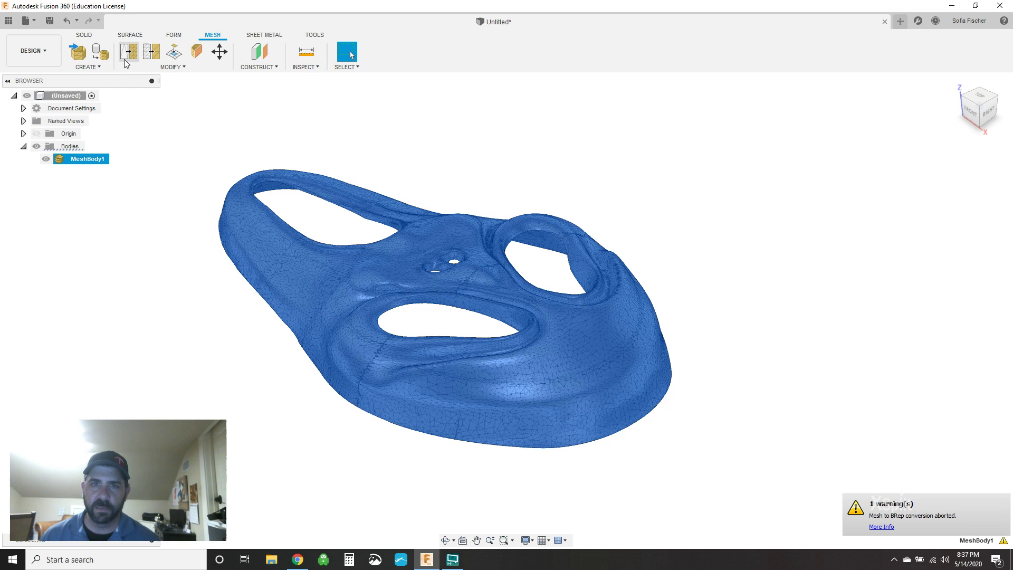
click(152, 52)
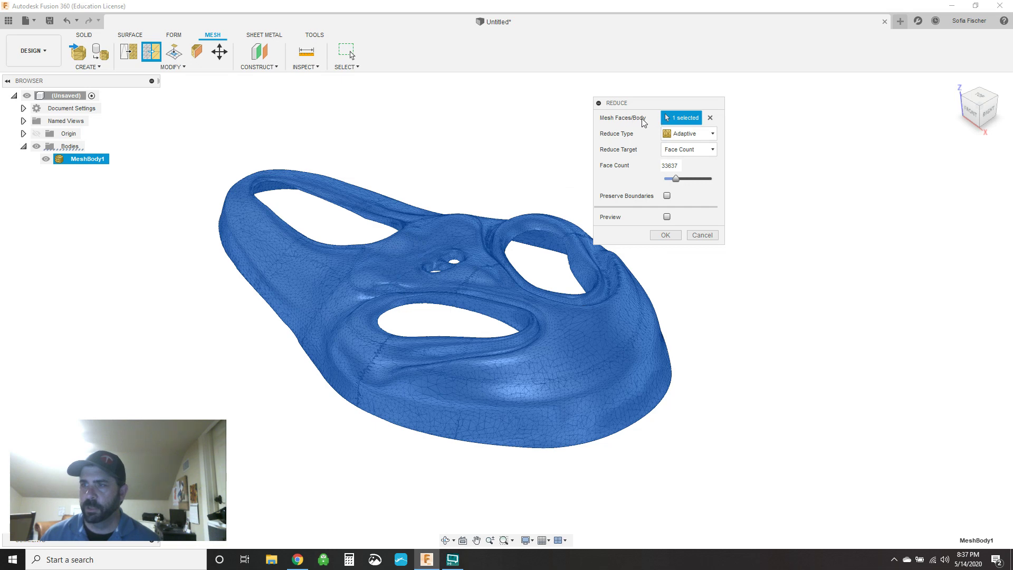
click(74, 160)
click(69, 160)
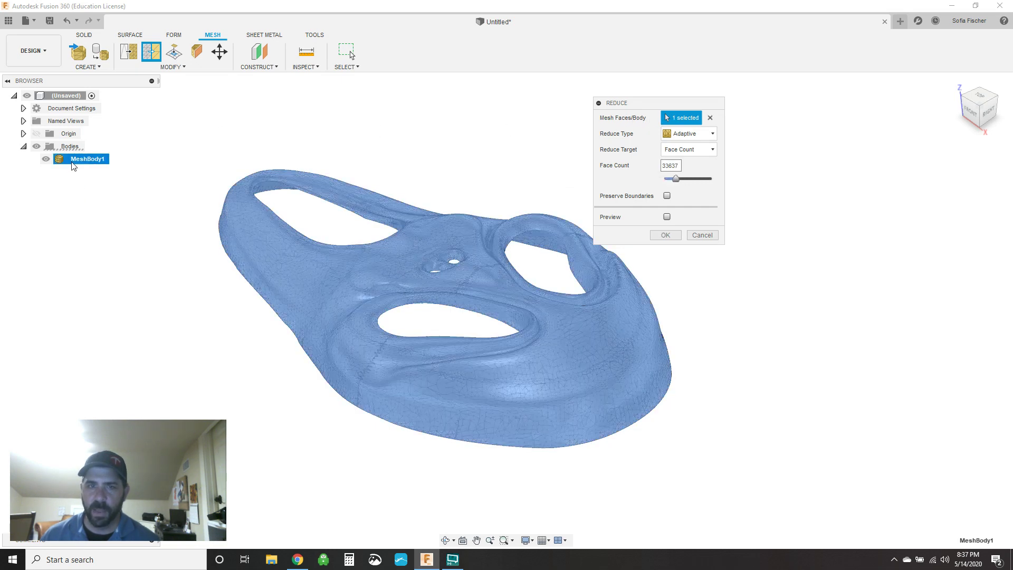
click(715, 135)
click(706, 160)
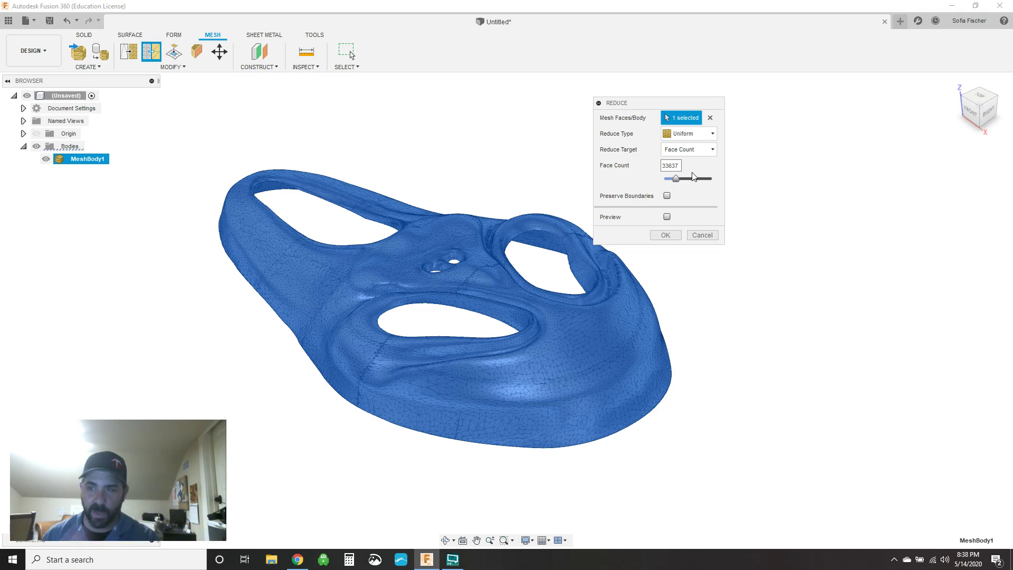
click(666, 236)
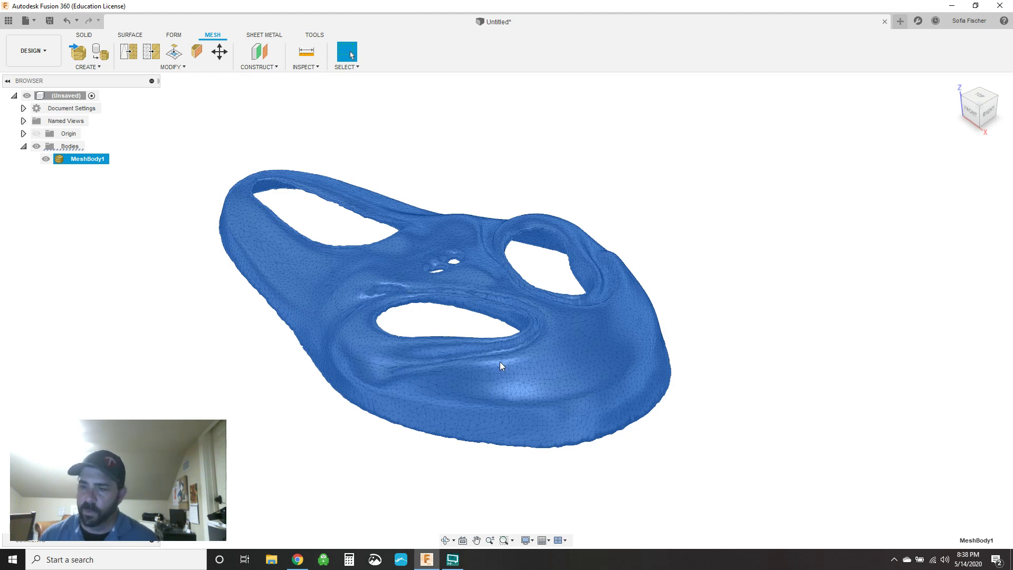
Orbit and zoom around the reduced mask, including its underside and a low side view
click(445, 539)
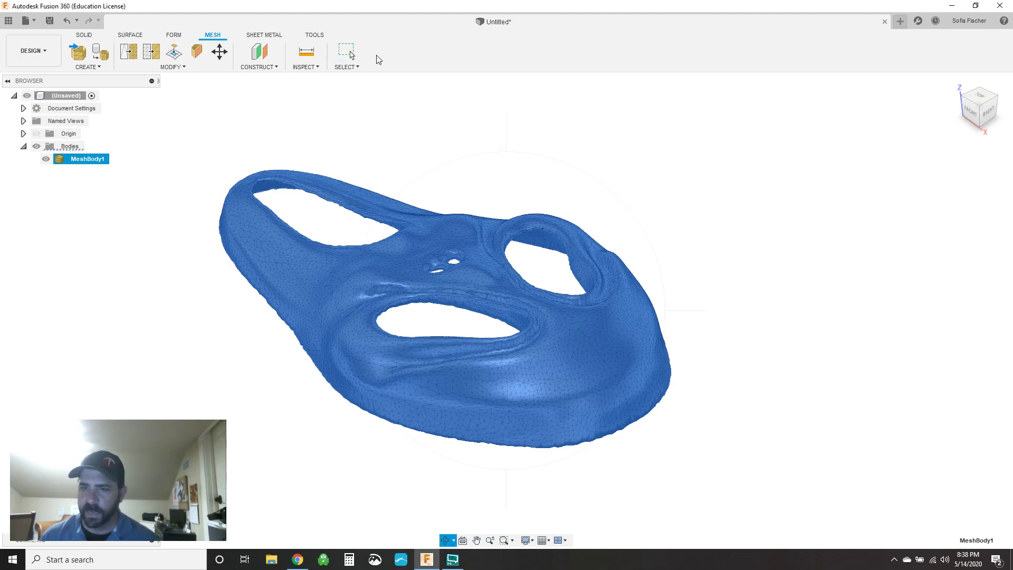
drag(351, 288, 418, 316)
scroll(418, 316, up, 5)
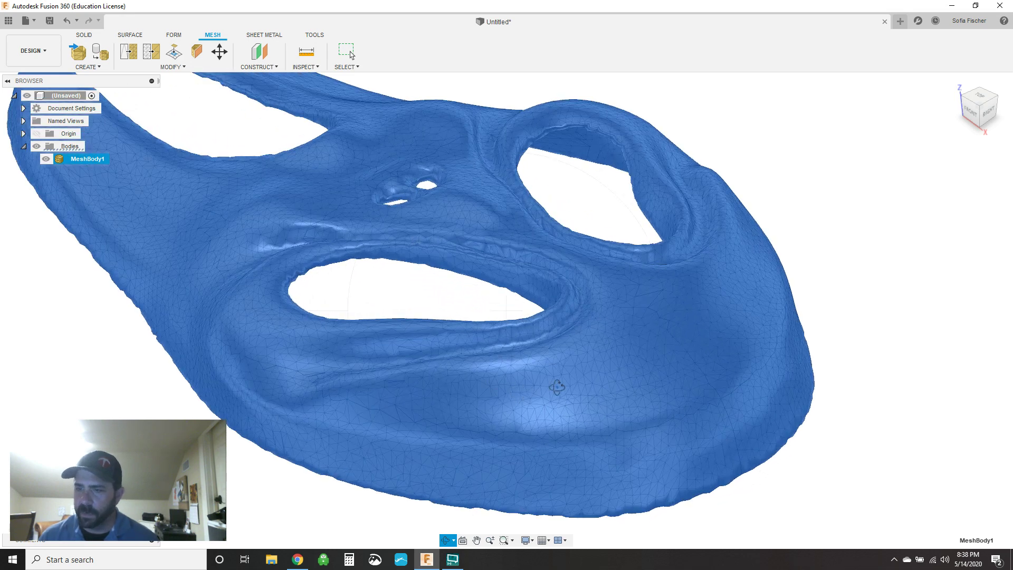
key(Escape)
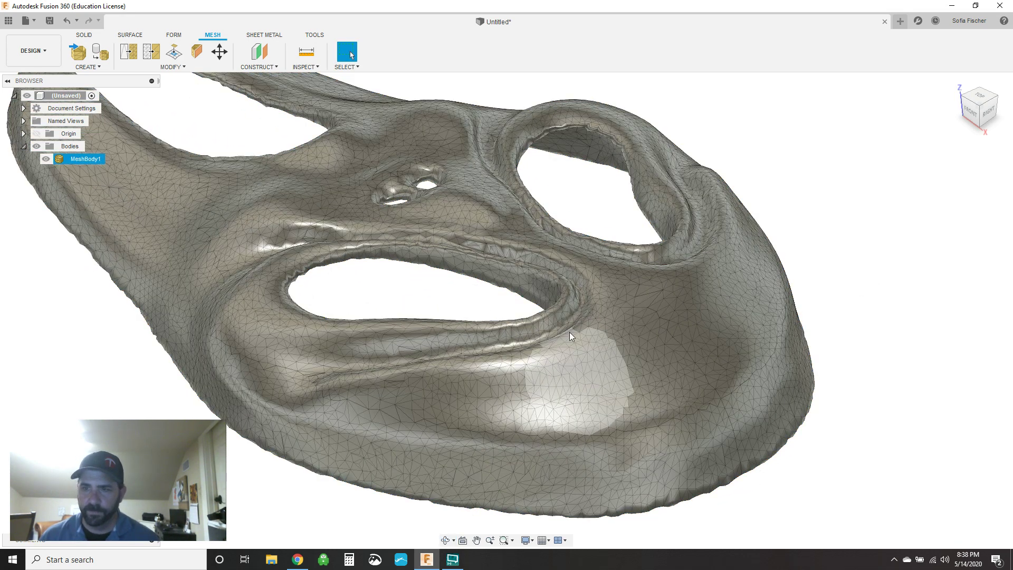
shift+middle_drag(569, 332, 308, 378)
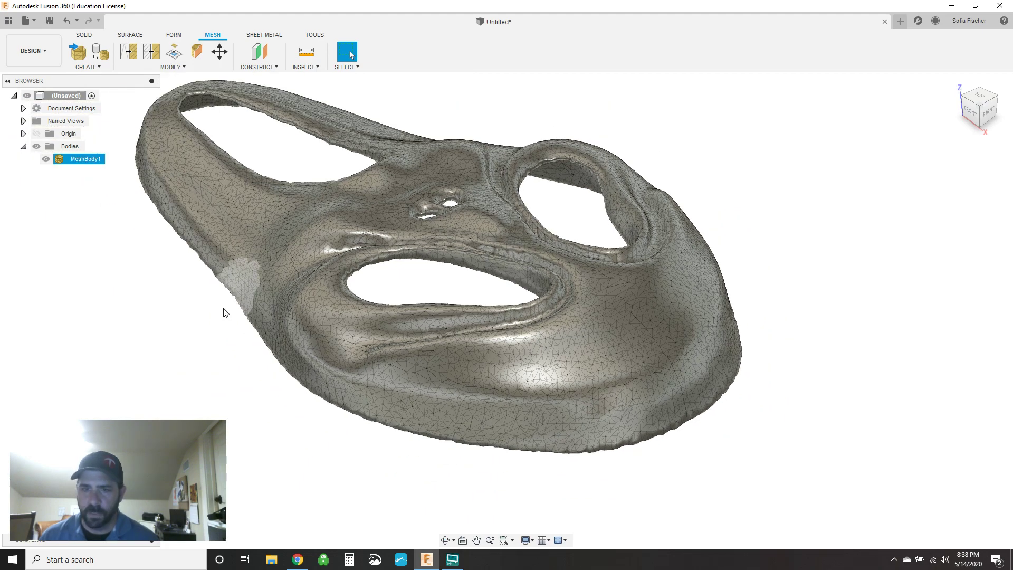
click(445, 540)
drag(433, 506, 410, 414)
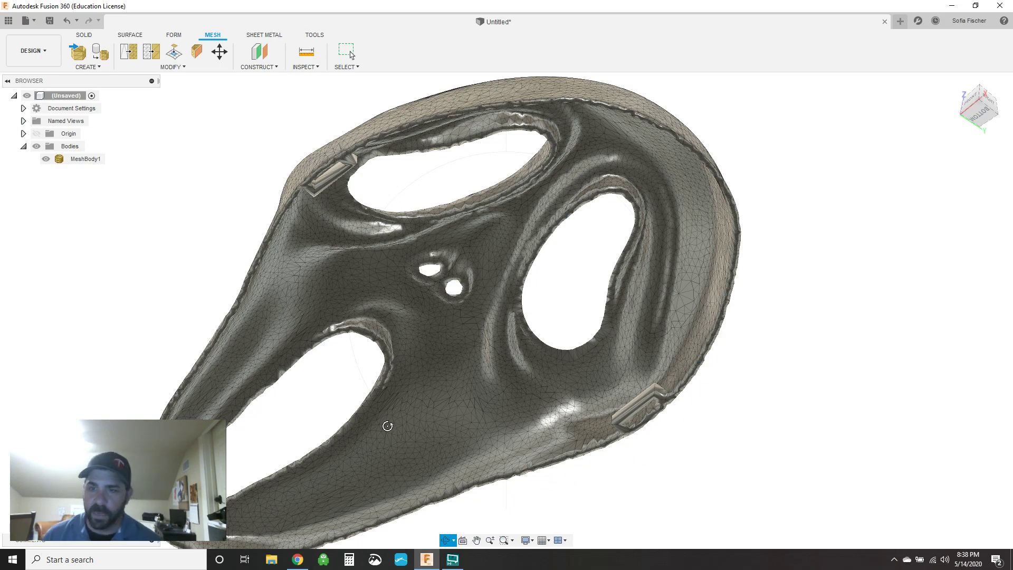
drag(410, 352, 572, 389)
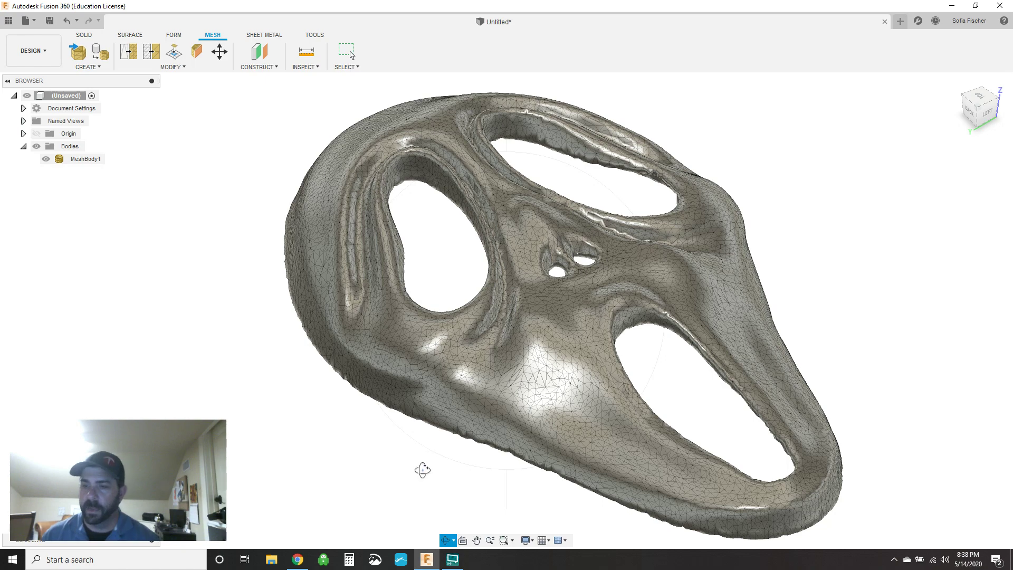
scroll(311, 416, down, 2)
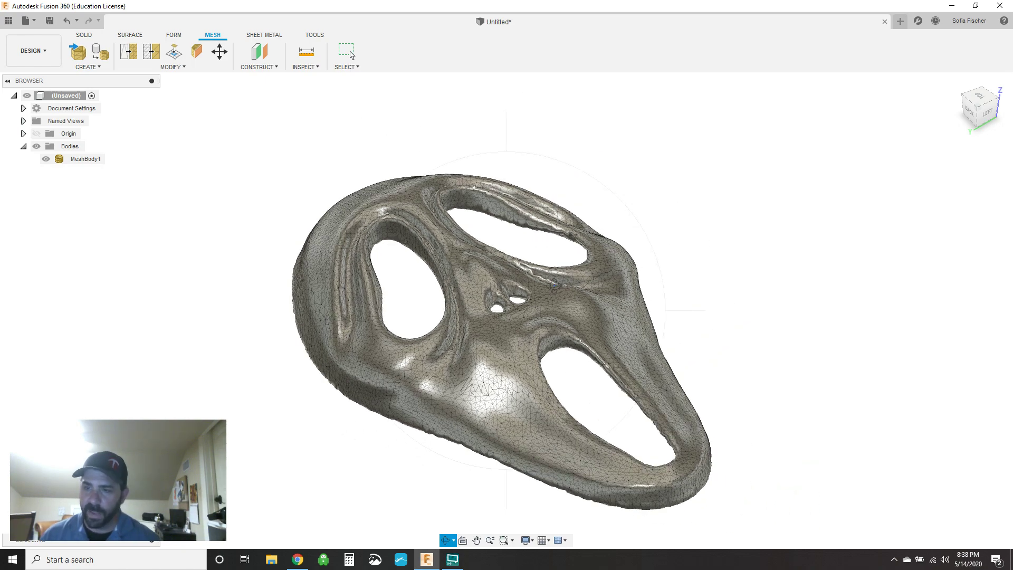
scroll(465, 319, up, 3)
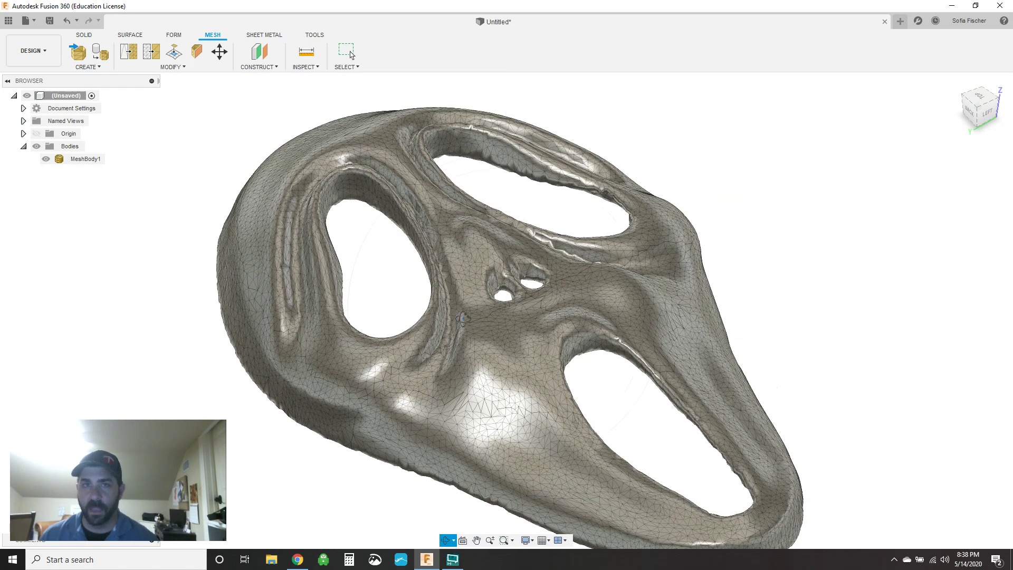
scroll(463, 318, down, 1)
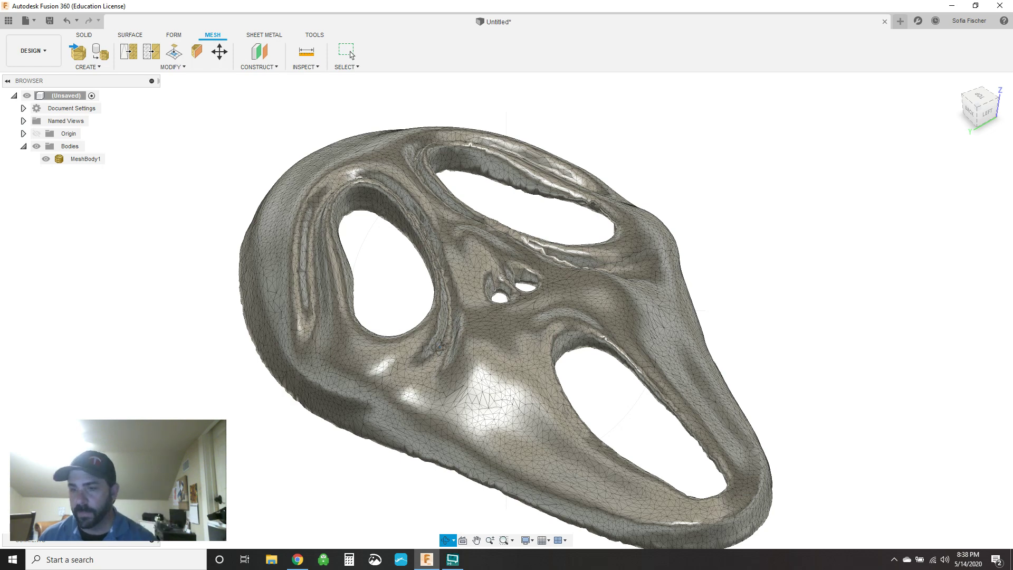
scroll(467, 363, down, 1)
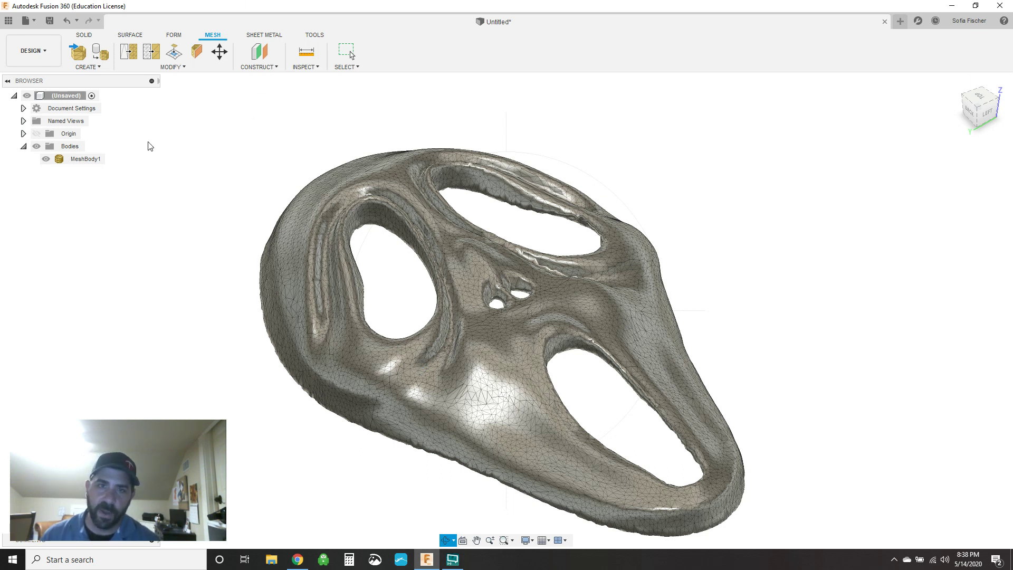
Convert the reduced MeshBody1 into solid Body1 with Mesh to BRep, accepting the facet warning
click(85, 35)
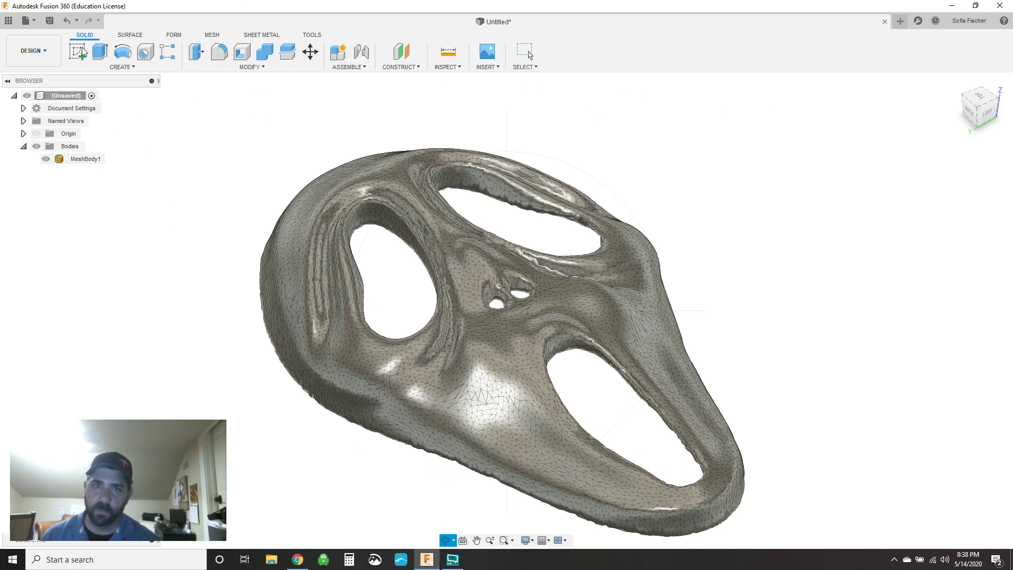
key(Escape)
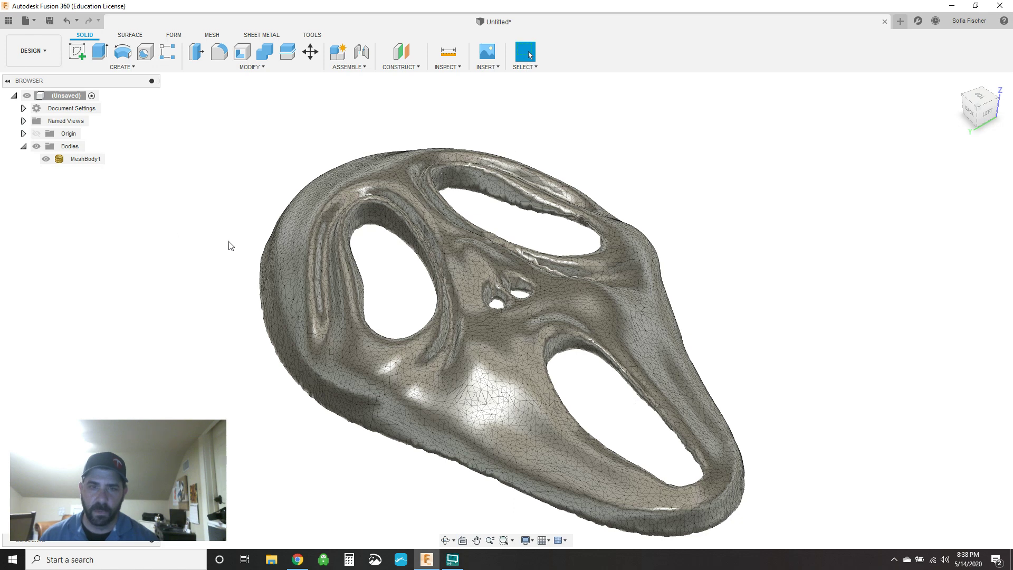
right_click(90, 161)
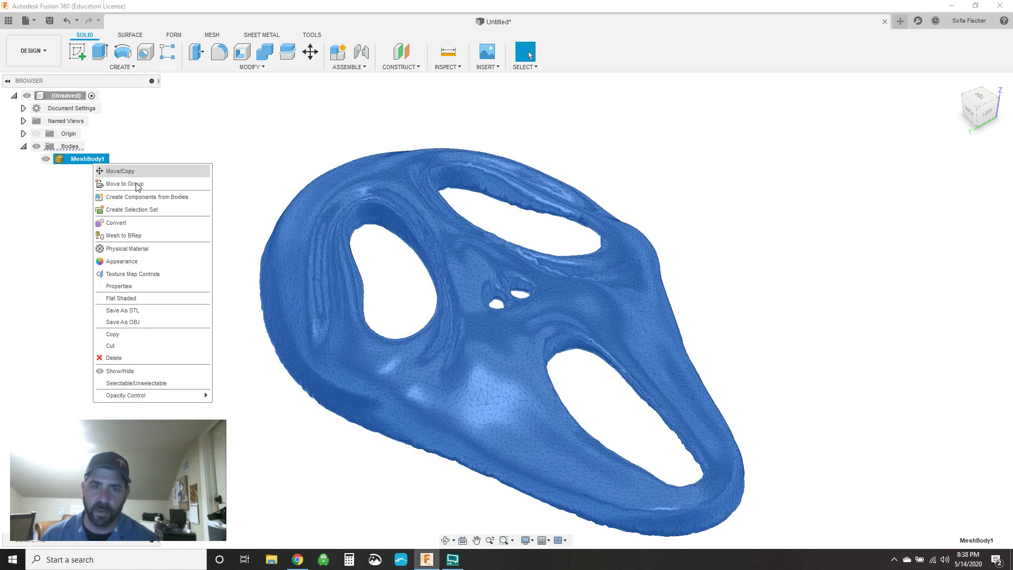
click(140, 239)
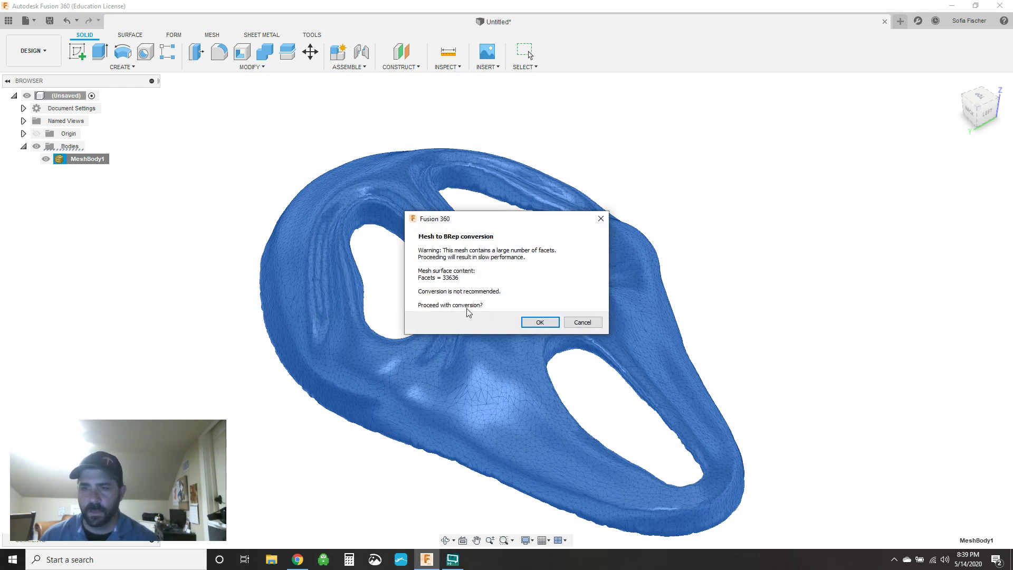
click(540, 323)
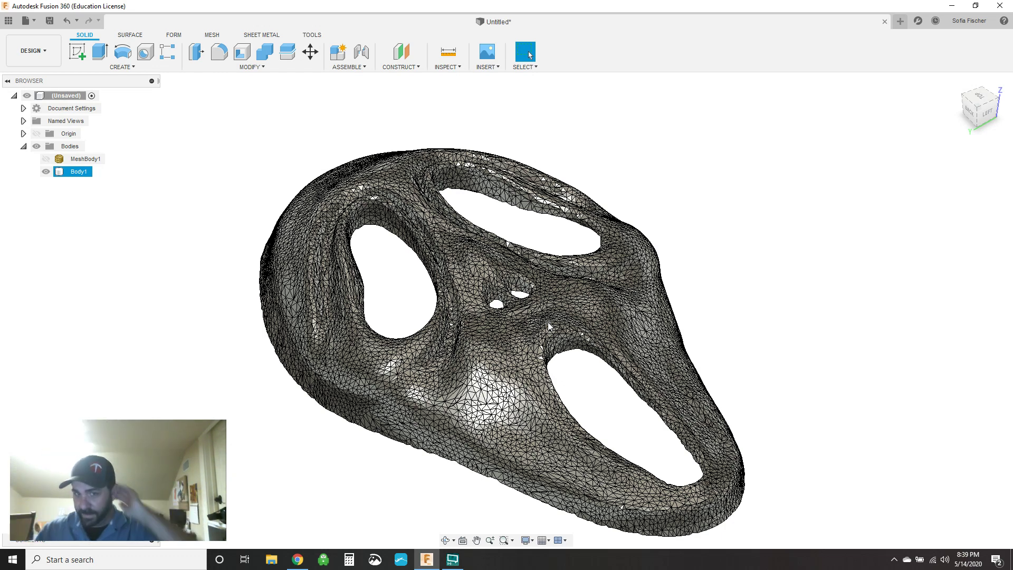
scroll(510, 399, up, 3)
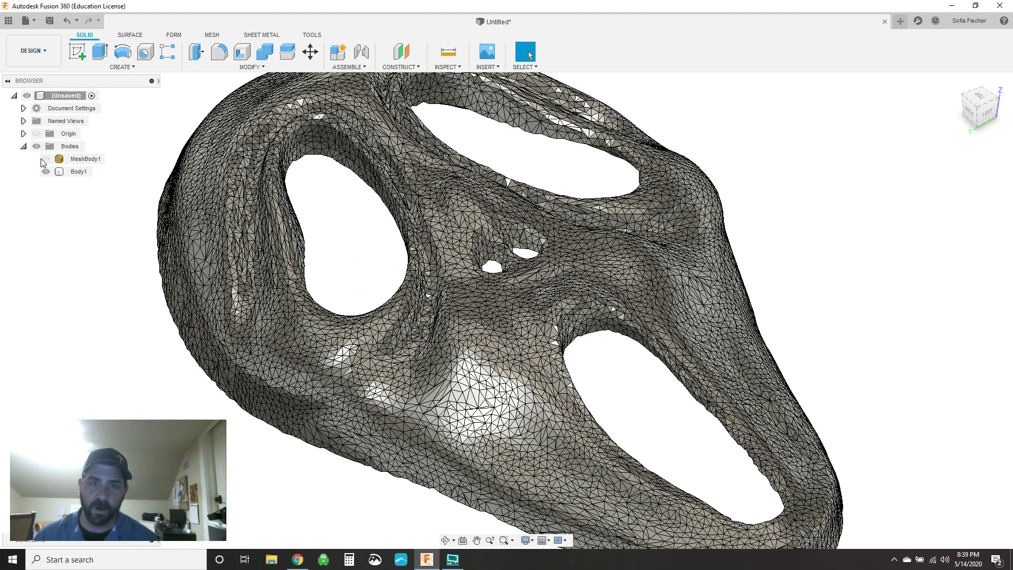
click(78, 159)
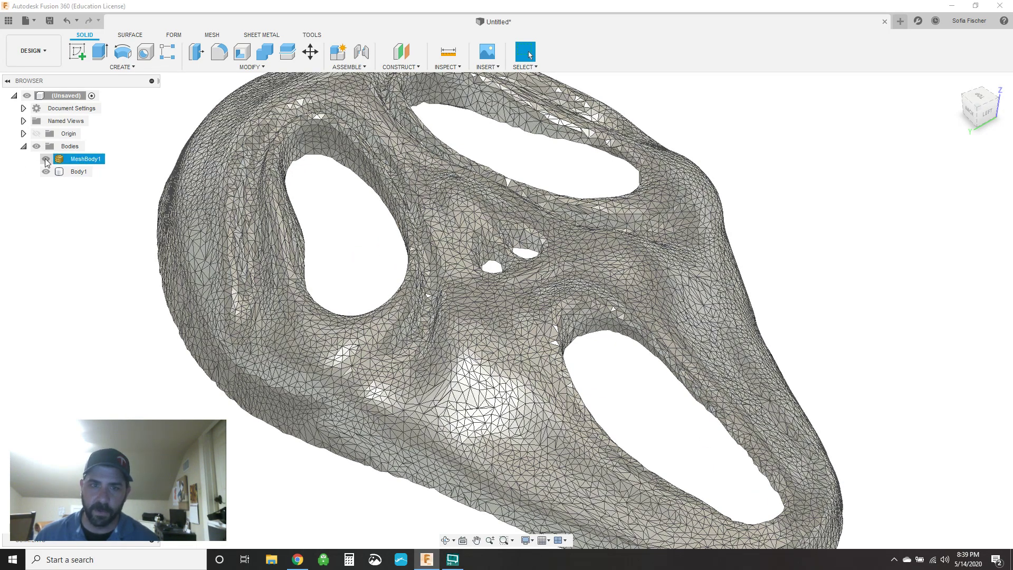
click(46, 159)
click(46, 172)
click(566, 415)
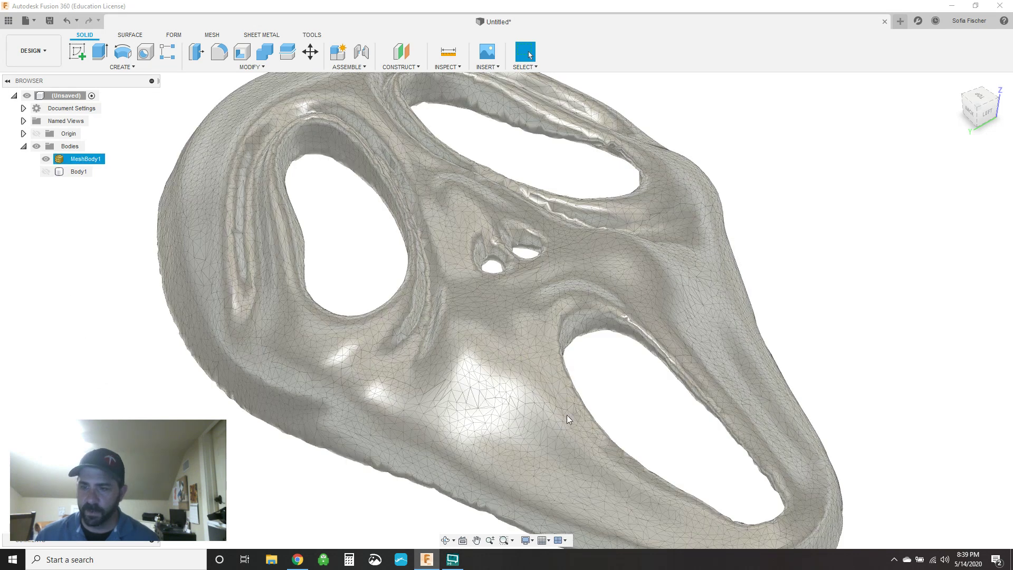
click(282, 521)
click(454, 393)
scroll(453, 393, down, 3)
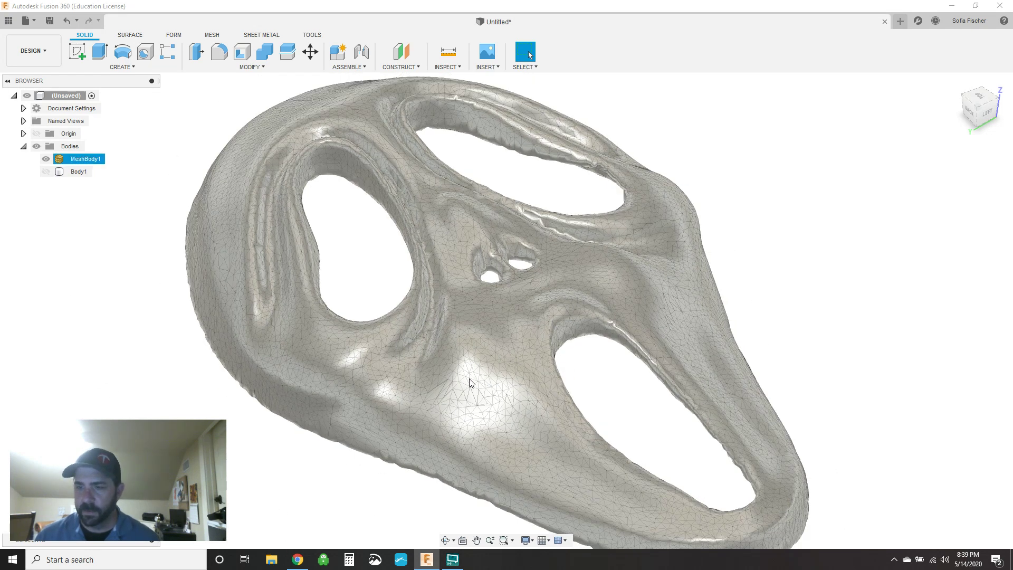
click(335, 393)
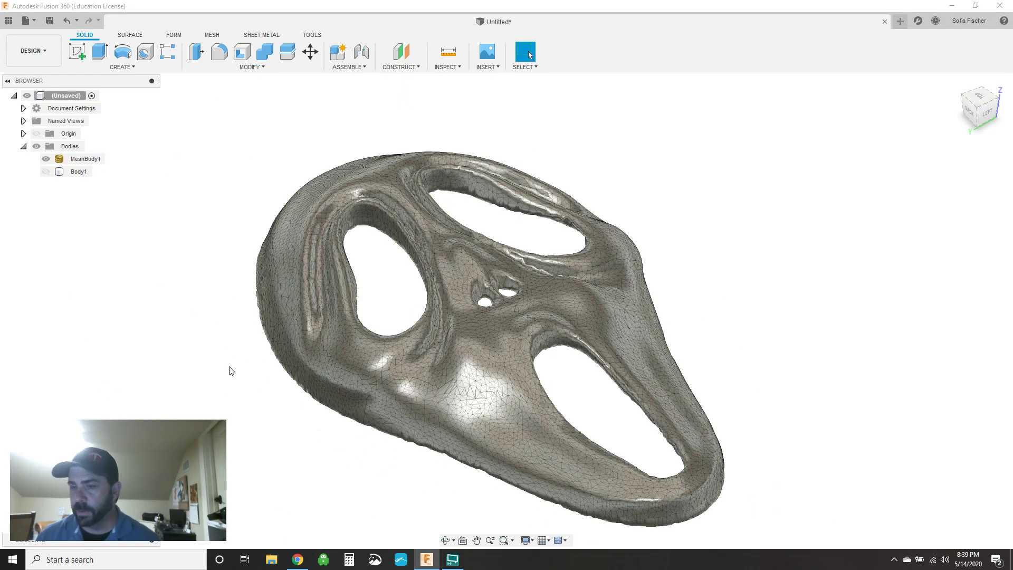
click(46, 159)
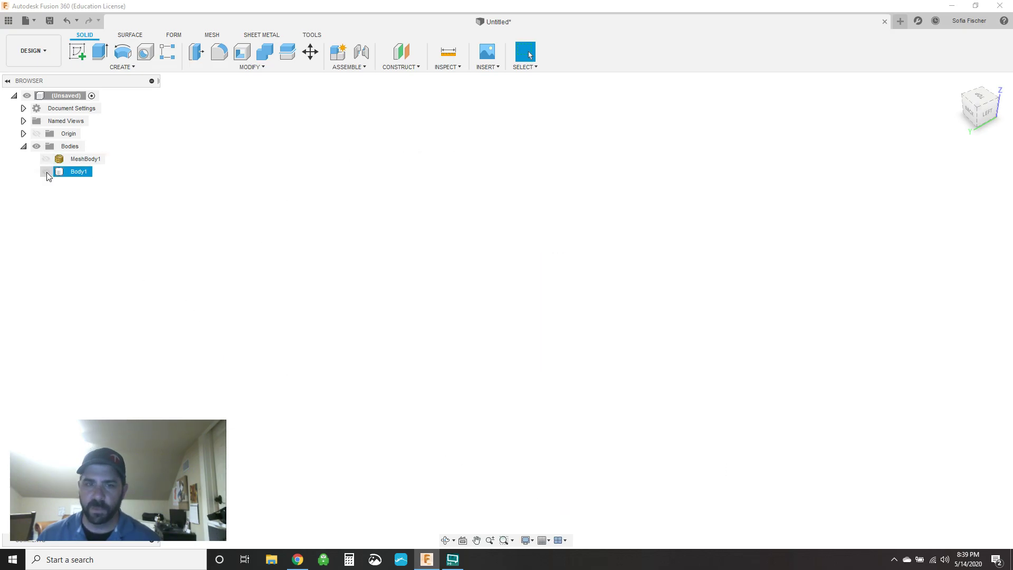
click(46, 172)
scroll(456, 406, up, 5)
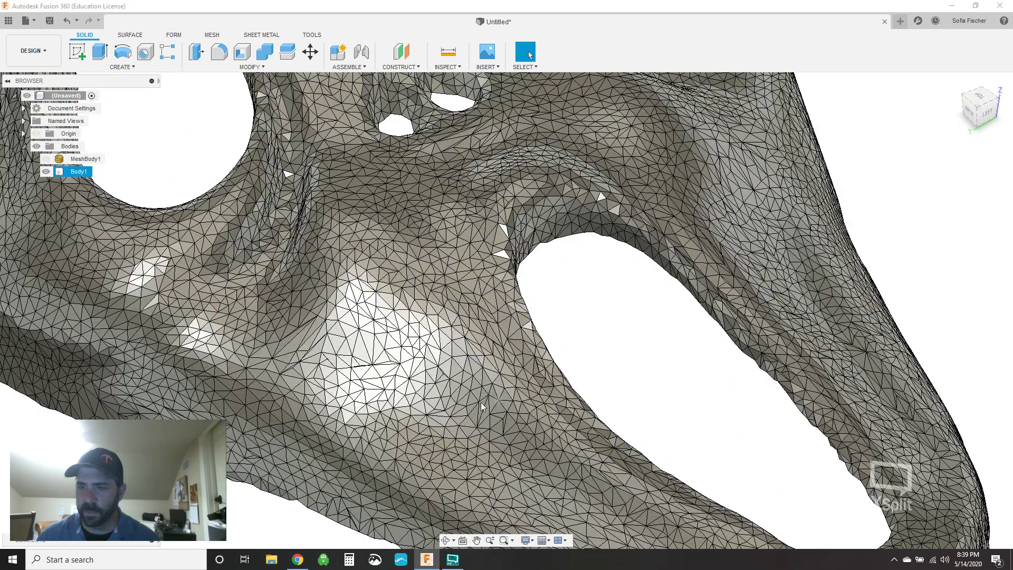
scroll(449, 409, down, 6)
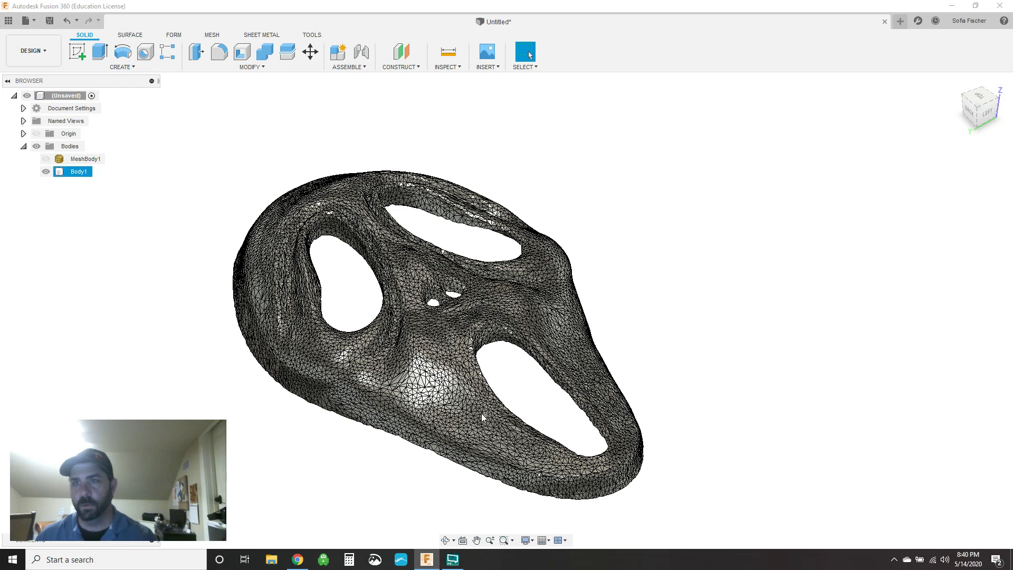
click(508, 398)
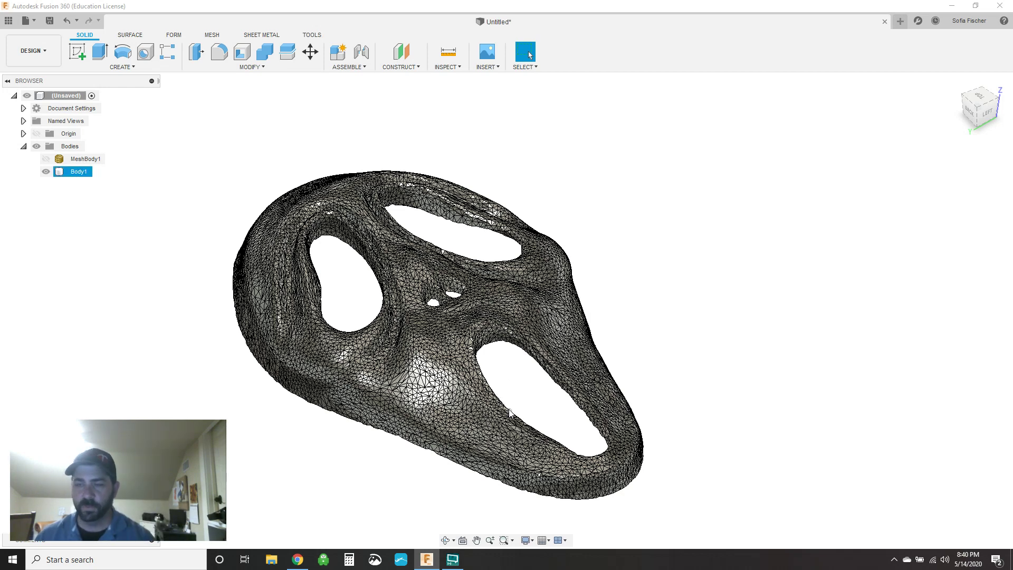